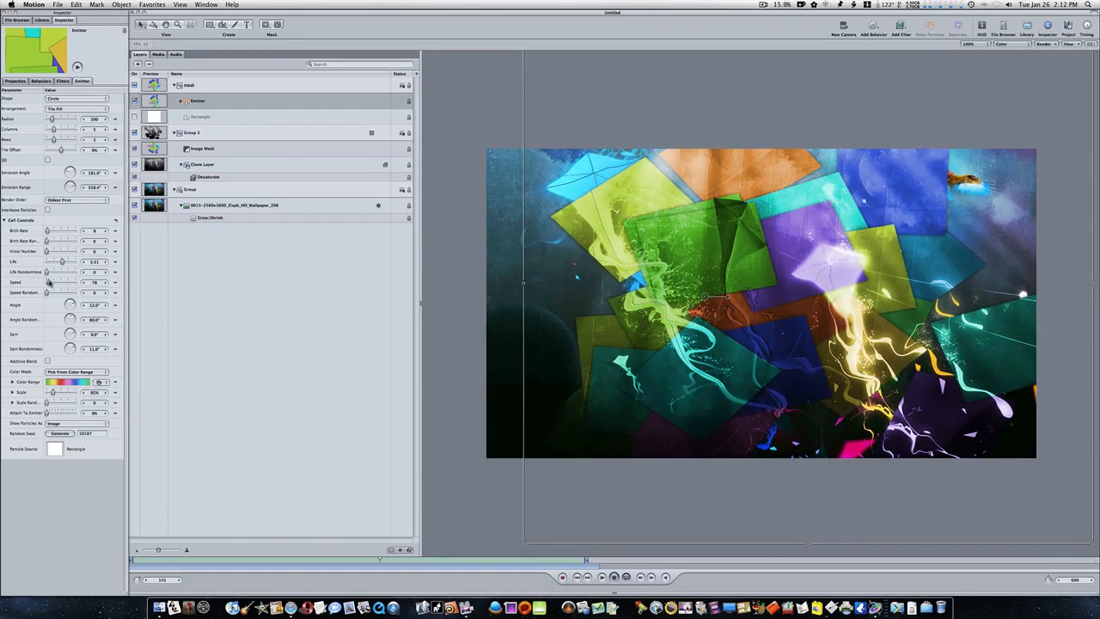
Set the example emitter's Speed to 216 and its Columns and Rows to 7.
{"action": "left_click_drag", "start_coordinate": [49, 282], "coordinate": [53, 282]}
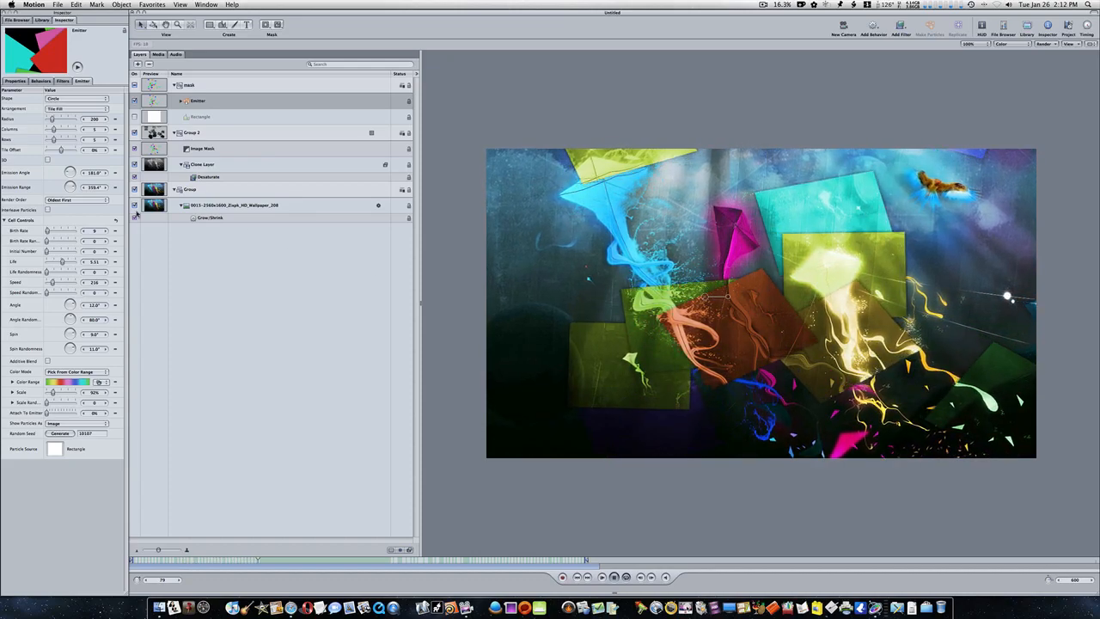
{"action": "left_click", "coordinate": [241, 104]}
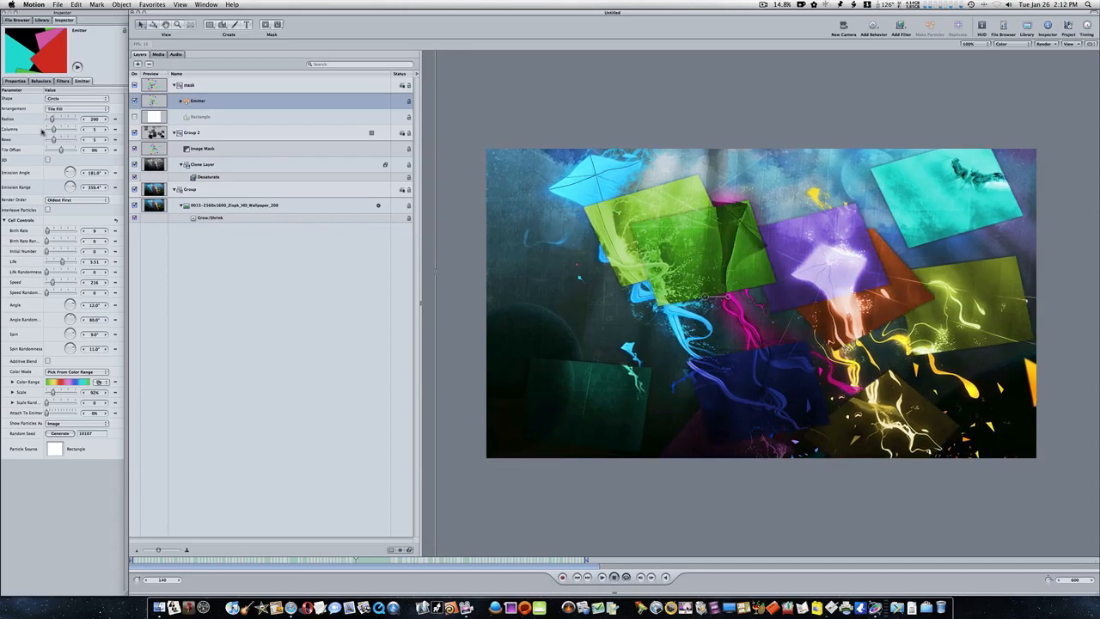
{"action": "left_click_drag", "start_coordinate": [52, 139], "coordinate": [66, 132]}
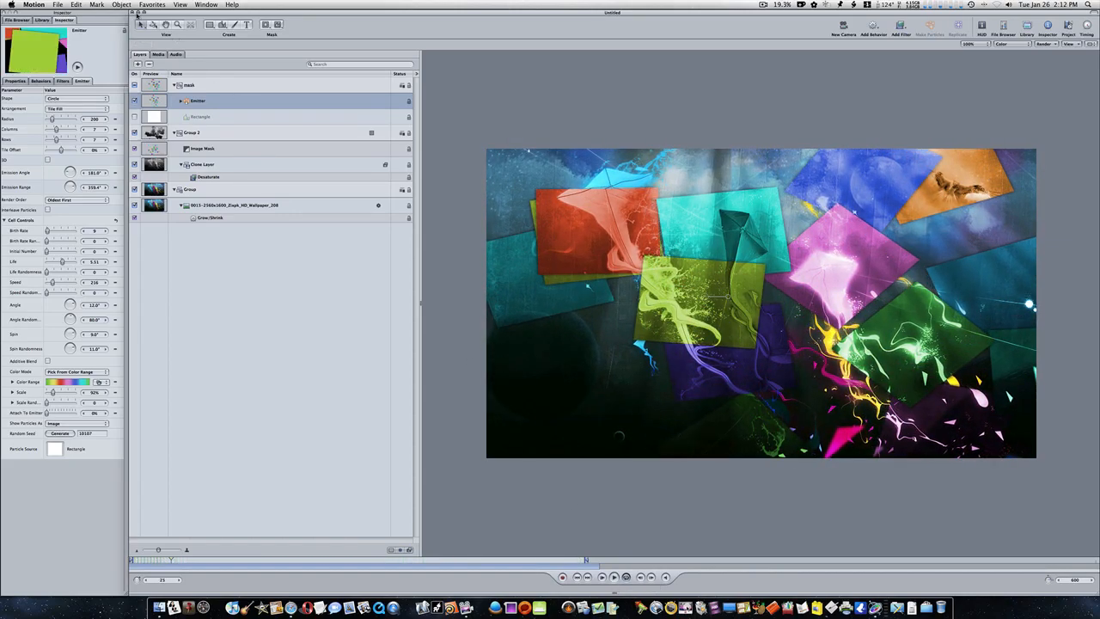
Start a new project and place the kites wallpaper image at the center of the canvas.
{"action": "key", "text": "super+n"}
{"action": "left_click", "coordinate": [19, 20]}
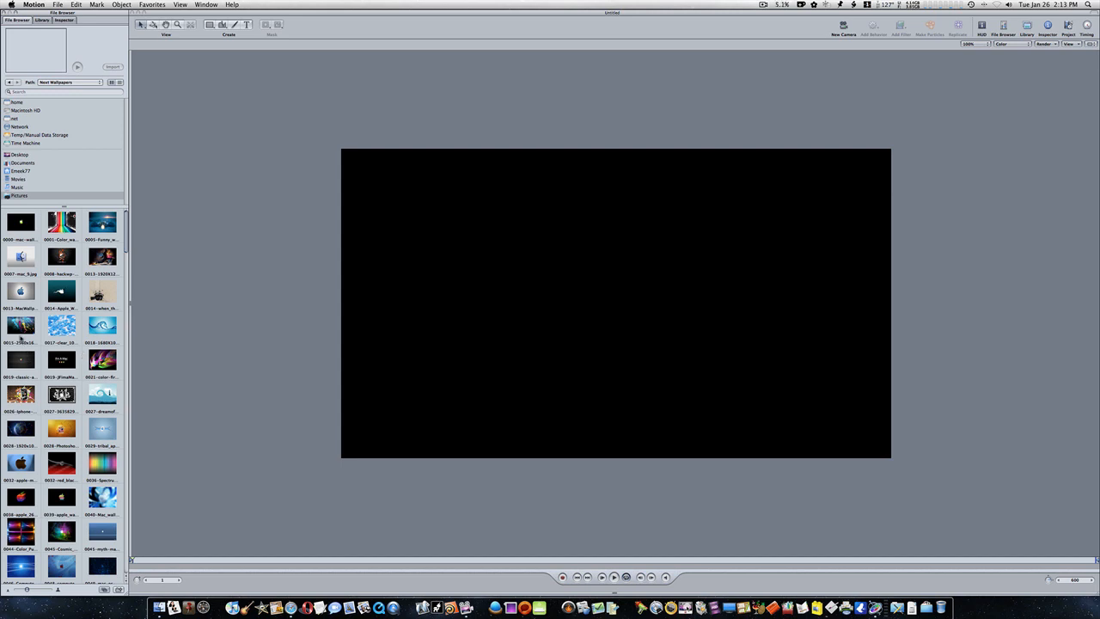
{"action": "left_click_drag", "start_coordinate": [21, 337], "coordinate": [612, 307]}
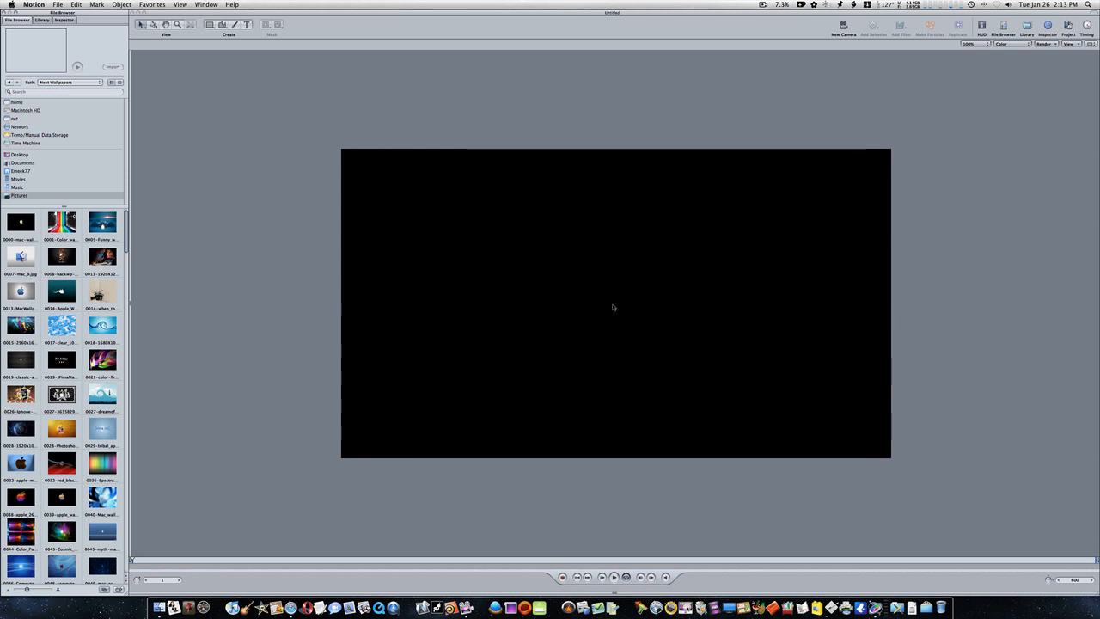
Scale the wallpaper image up until it fills the whole canvas.
{"action": "left_click", "coordinate": [63, 19]}
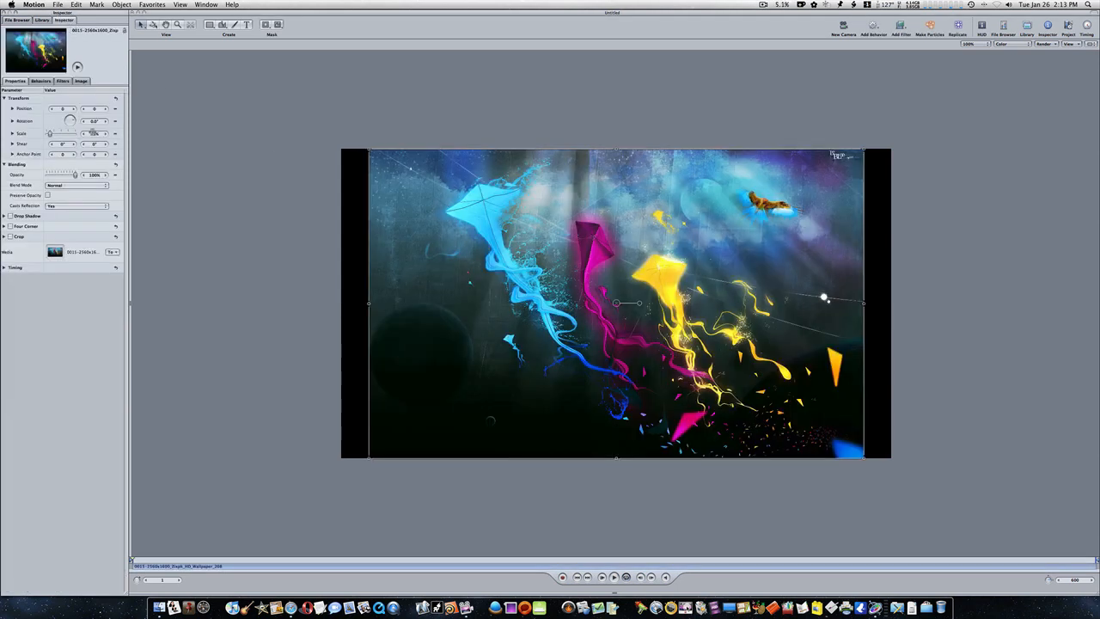
{"action": "left_click_drag", "start_coordinate": [93, 133], "coordinate": [103, 133]}
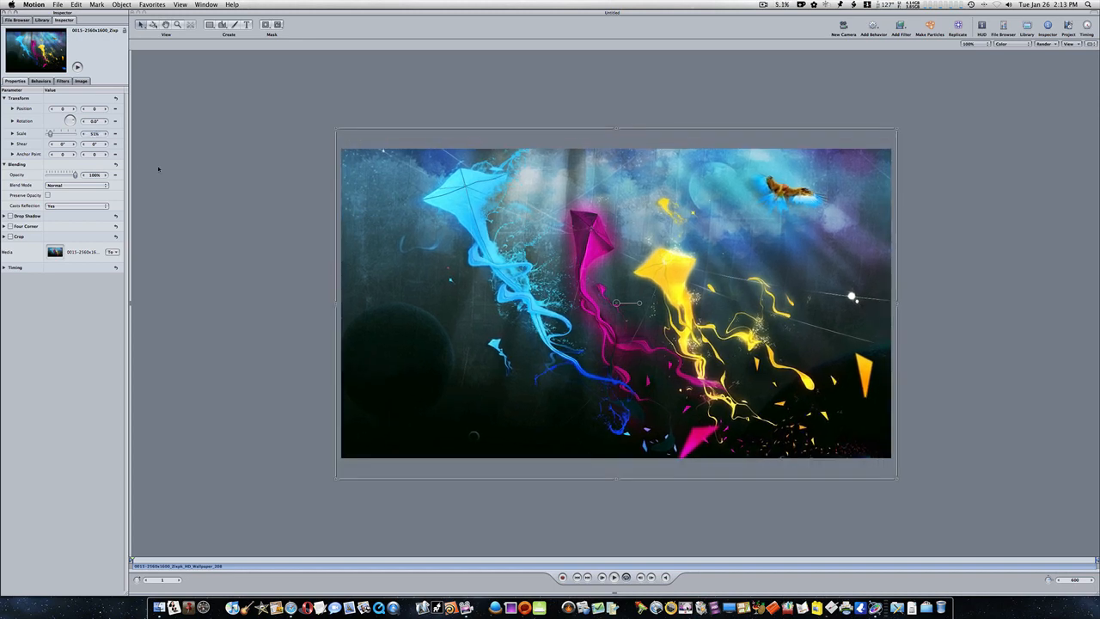
Show the project's layers list and rename the wallpaper's group "image".
{"action": "left_click", "coordinate": [1068, 26]}
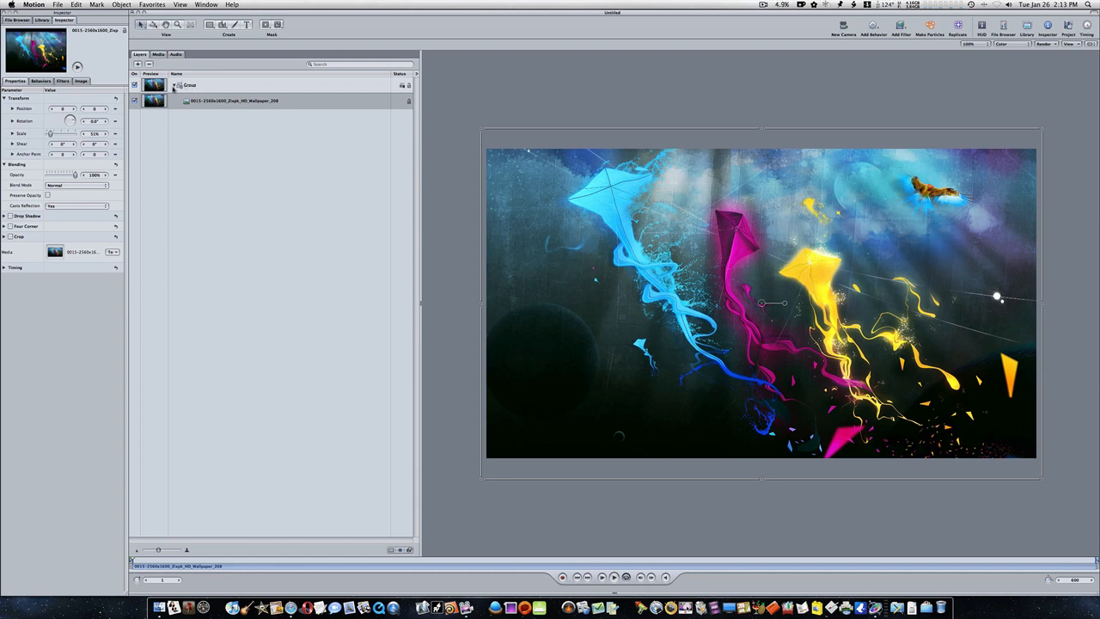
{"action": "double_click", "coordinate": [198, 86]}
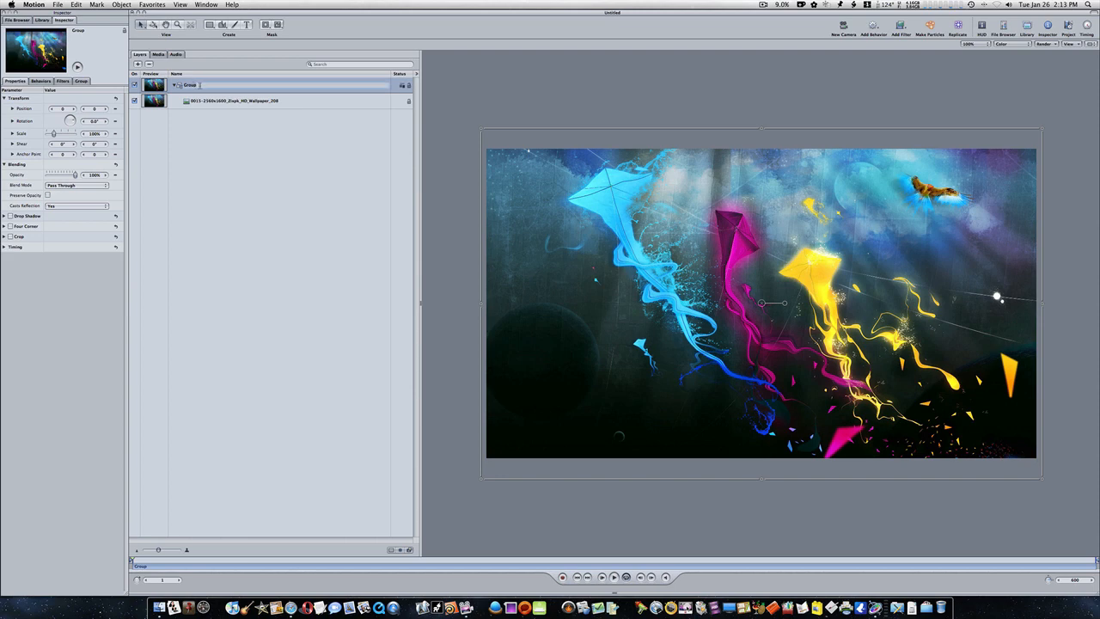
{"action": "key", "text": "BackSpace"}
{"action": "type", "text": "image"}
{"action": "key", "text": "Return"}
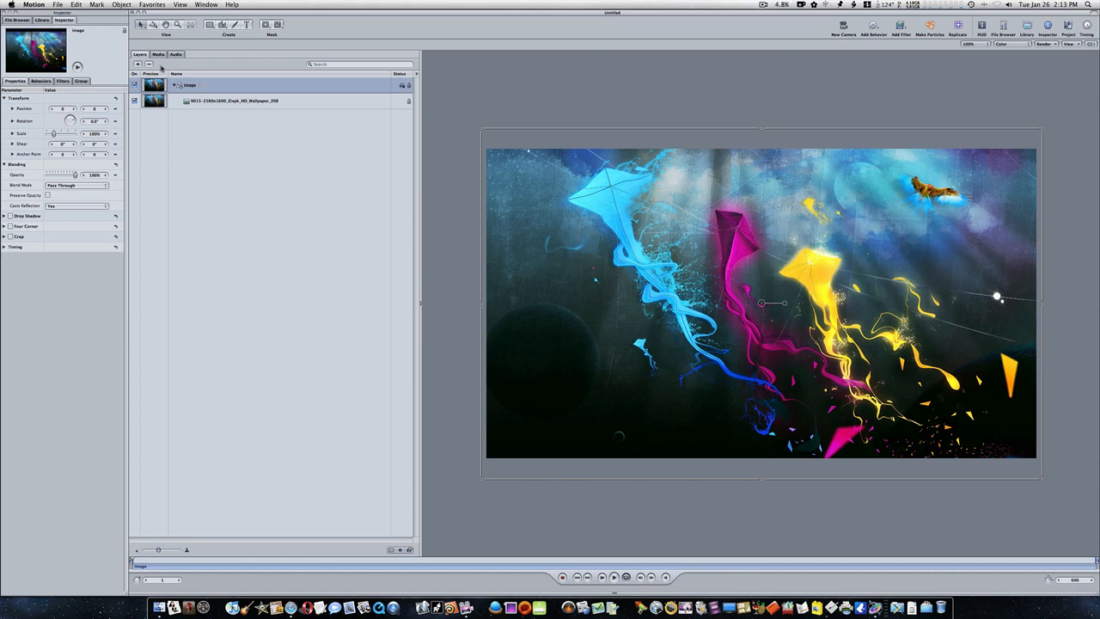
Add a new group above the image group and name it "mask".
{"action": "left_click", "coordinate": [173, 114]}
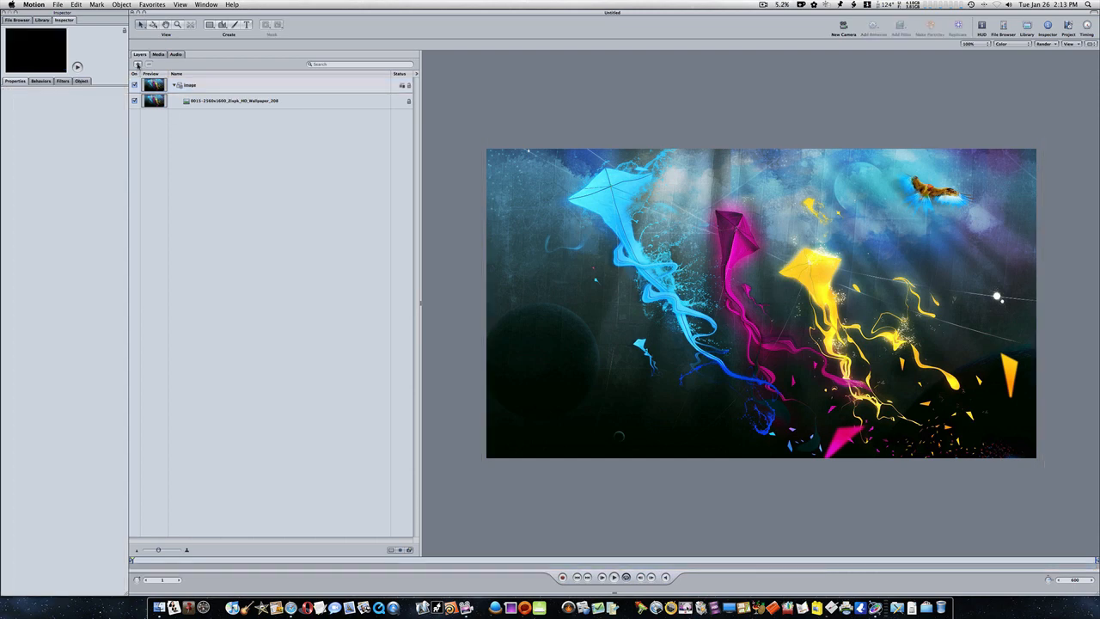
{"action": "left_click", "coordinate": [138, 63]}
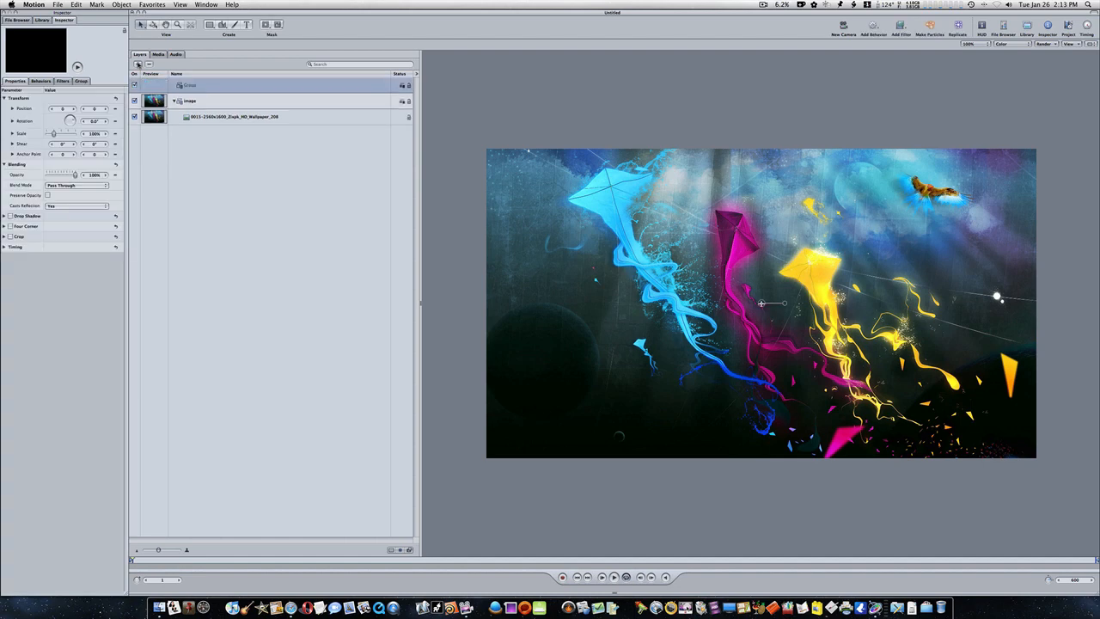
{"action": "double_click", "coordinate": [196, 86]}
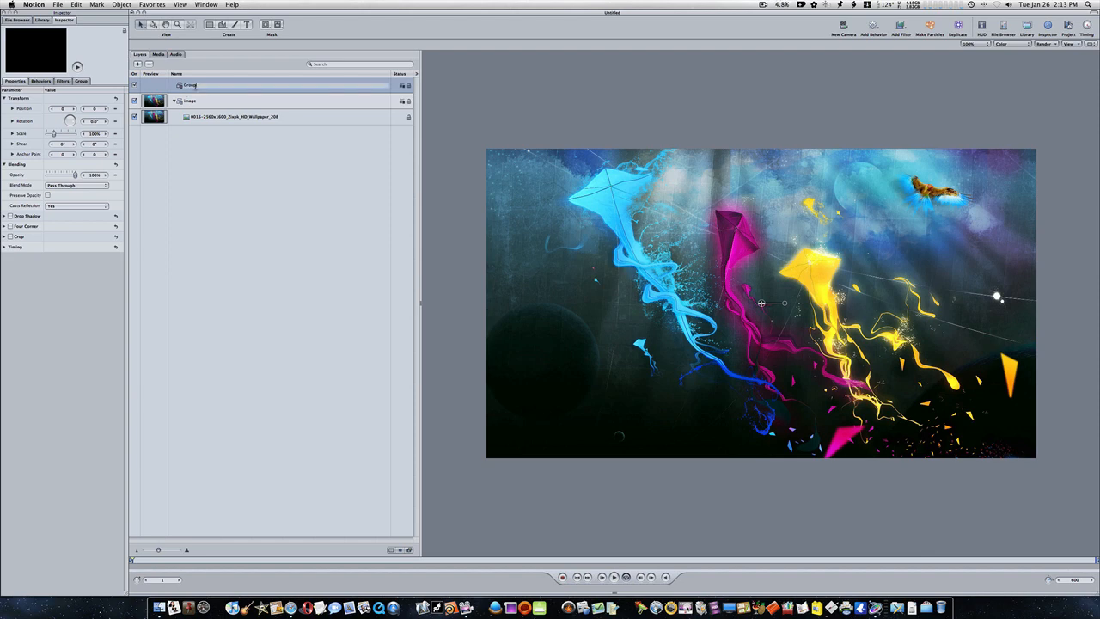
{"action": "type", "text": "mask"}
{"action": "key", "text": "Return"}
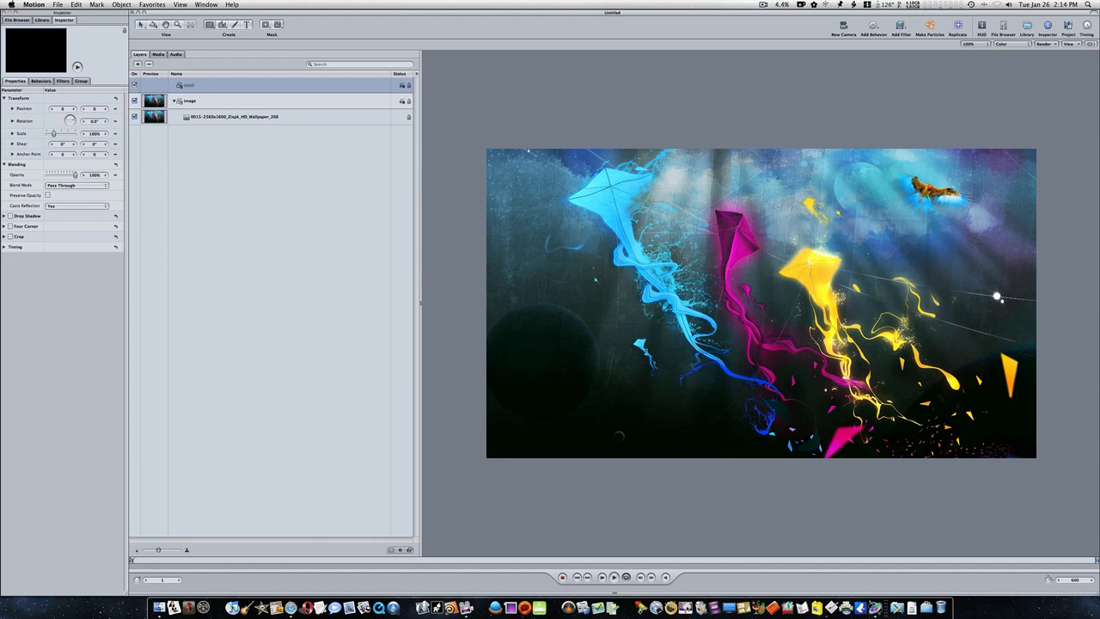
Draw a white rectangle near the center of the canvas in the mask group and enable its Drop Shadow.
{"action": "left_click_drag", "start_coordinate": [703, 242], "coordinate": [799, 329]}
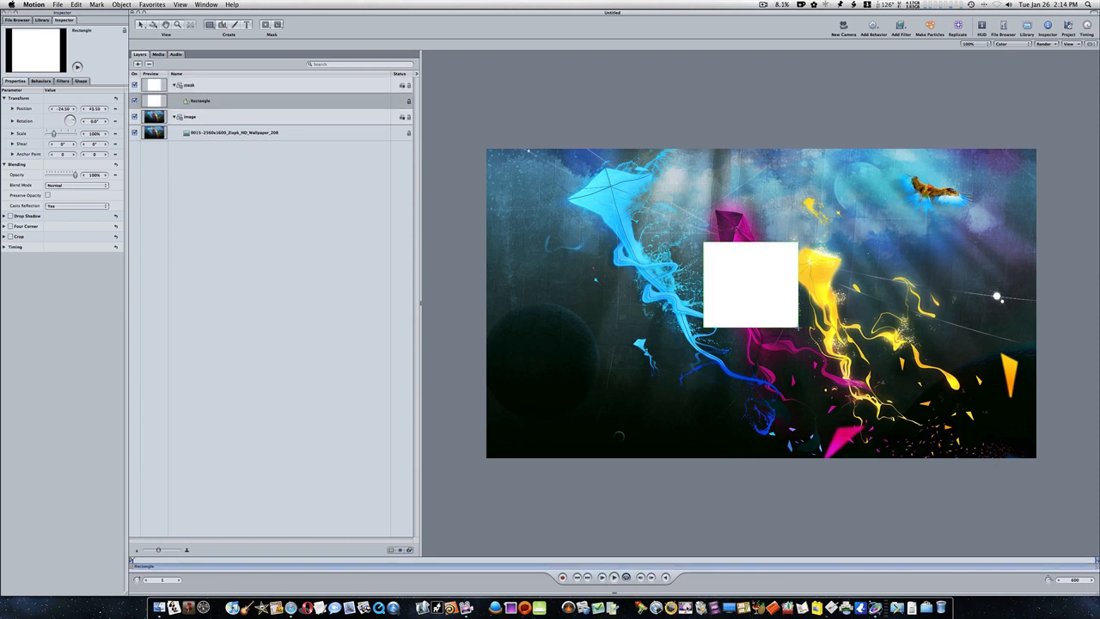
{"action": "left_click", "coordinate": [981, 27]}
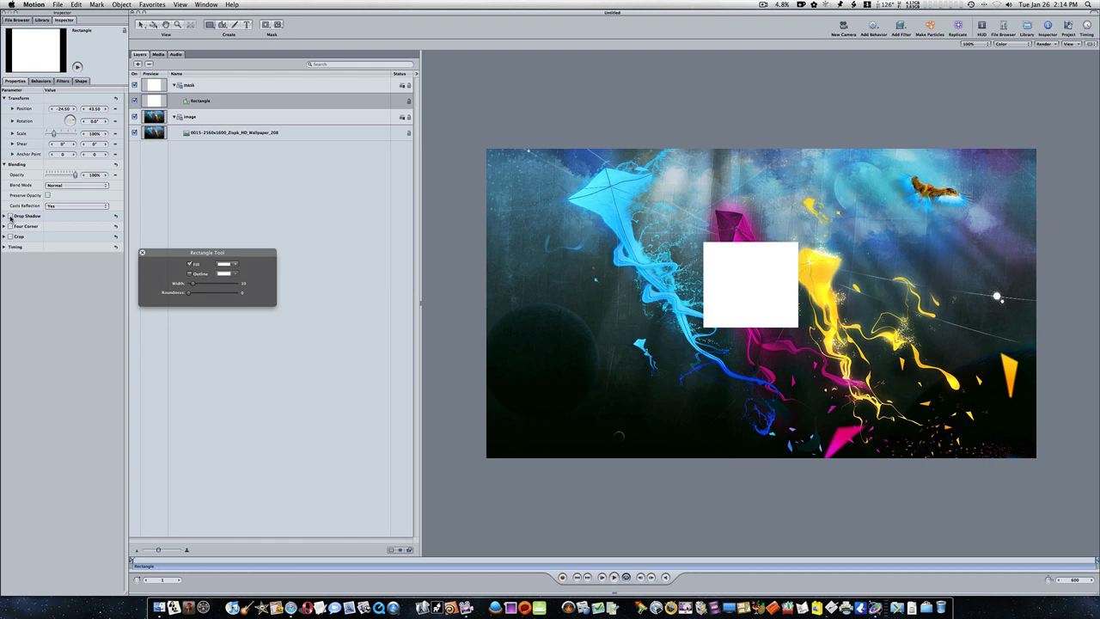
{"action": "left_click", "coordinate": [10, 217]}
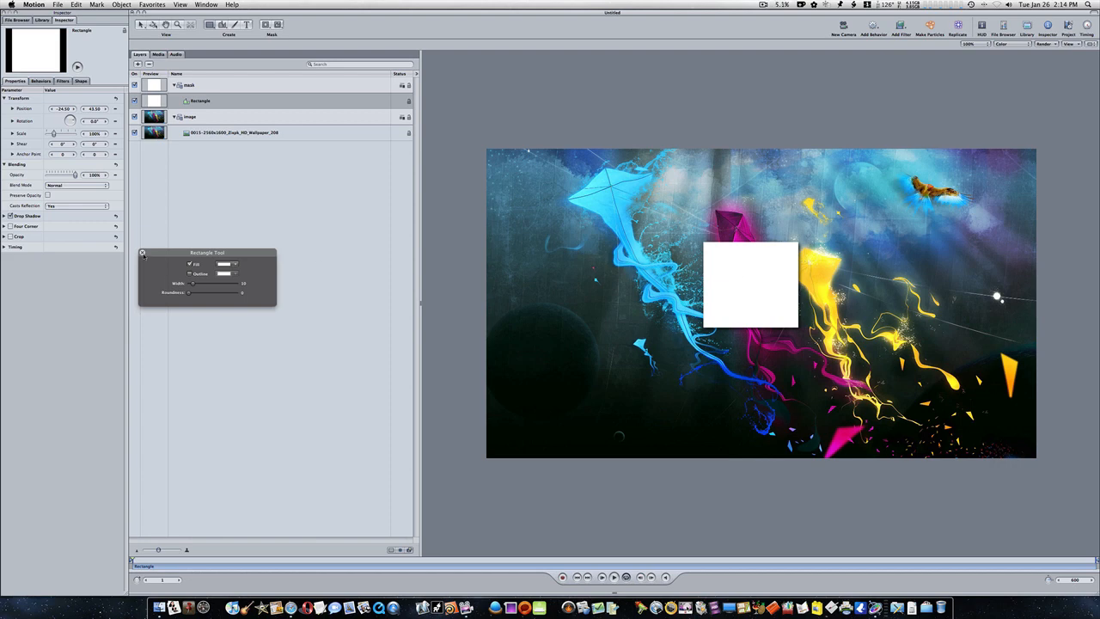
{"action": "left_click", "coordinate": [142, 254]}
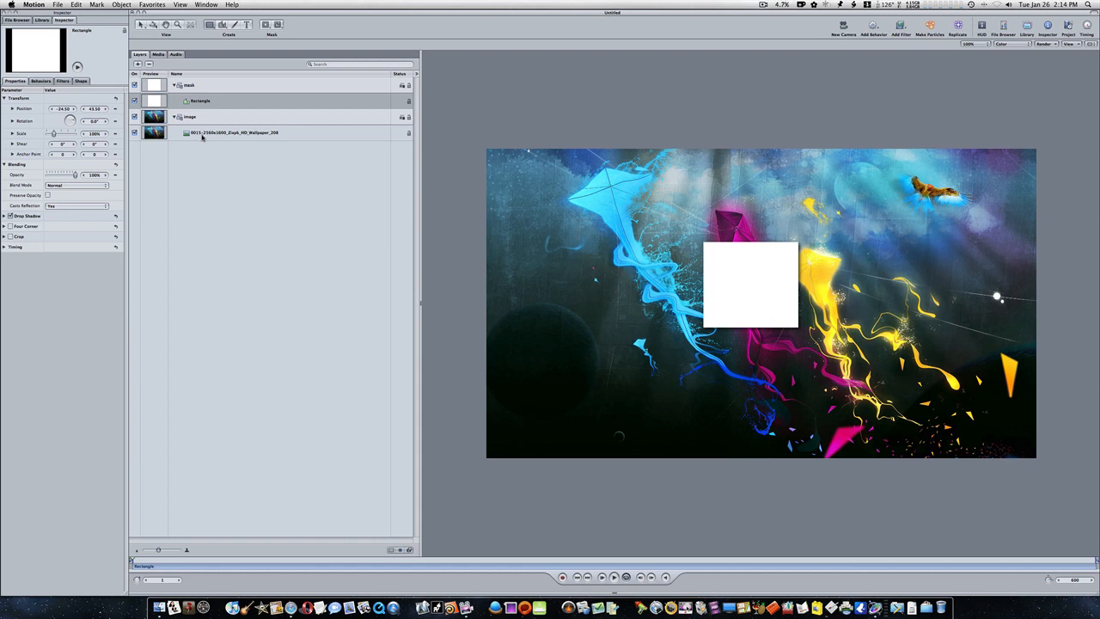
Make particles from the rectangle and set the emitter's shape to Line.
{"action": "left_click", "coordinate": [212, 104]}
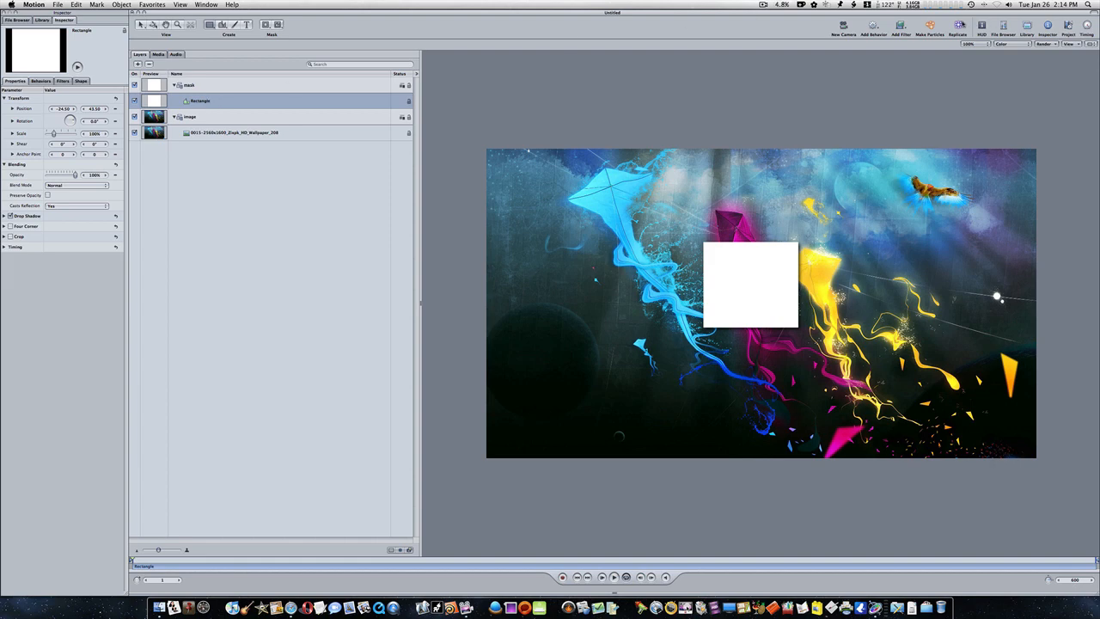
{"action": "left_click", "coordinate": [929, 28]}
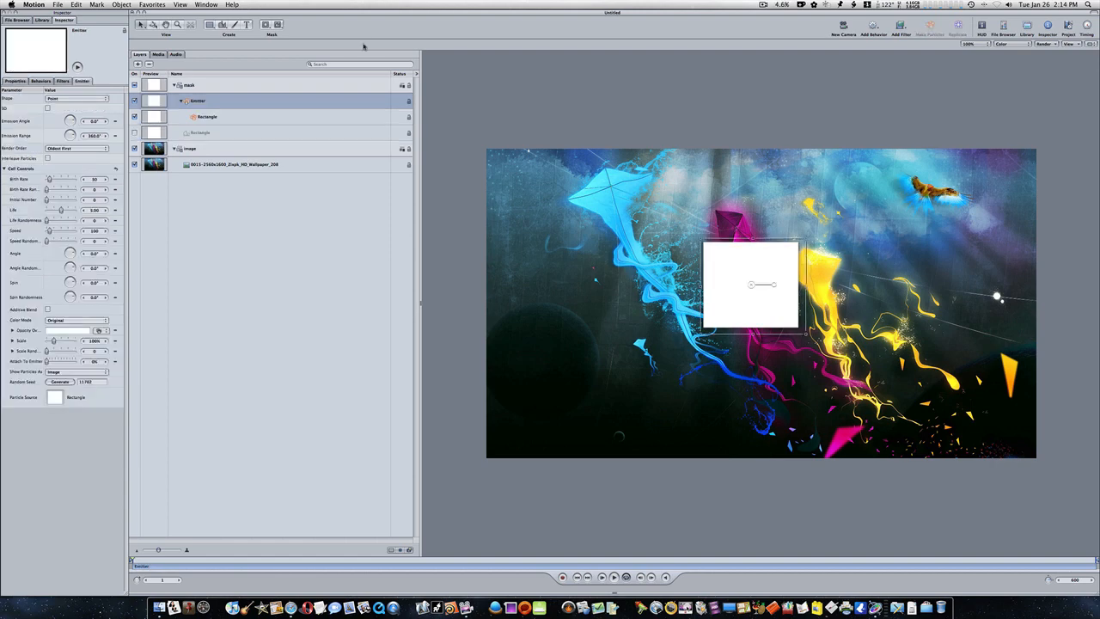
{"action": "left_click", "coordinate": [102, 99]}
{"action": "left_click", "coordinate": [203, 206]}
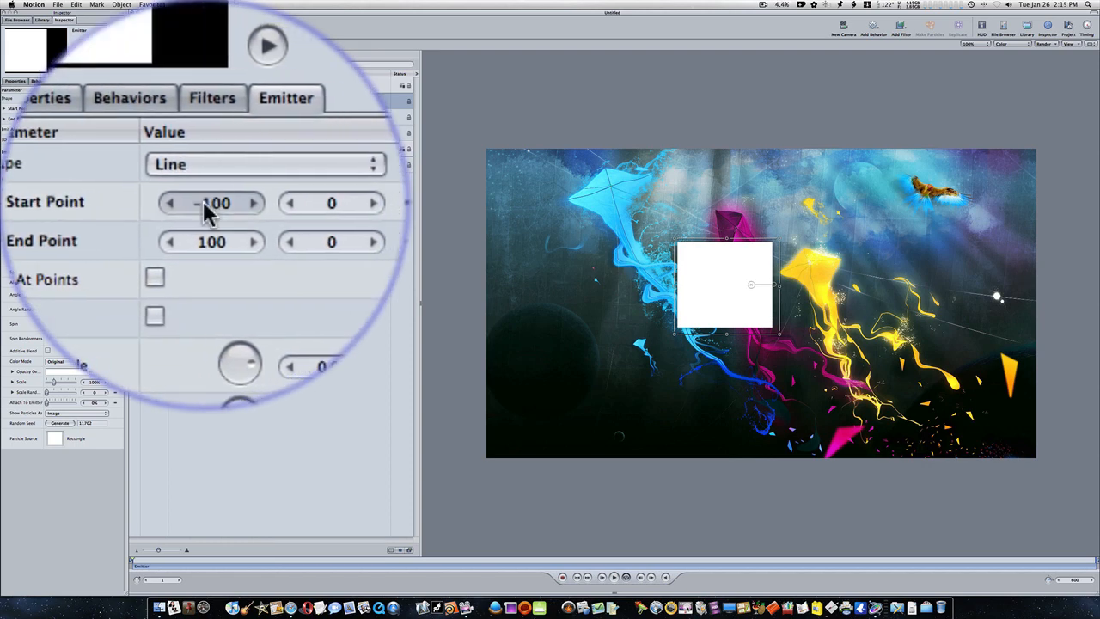
Set the line emitter's Start Point to -400, 250.
{"action": "left_click", "coordinate": [202, 201]}
{"action": "type", "text": "-4"}
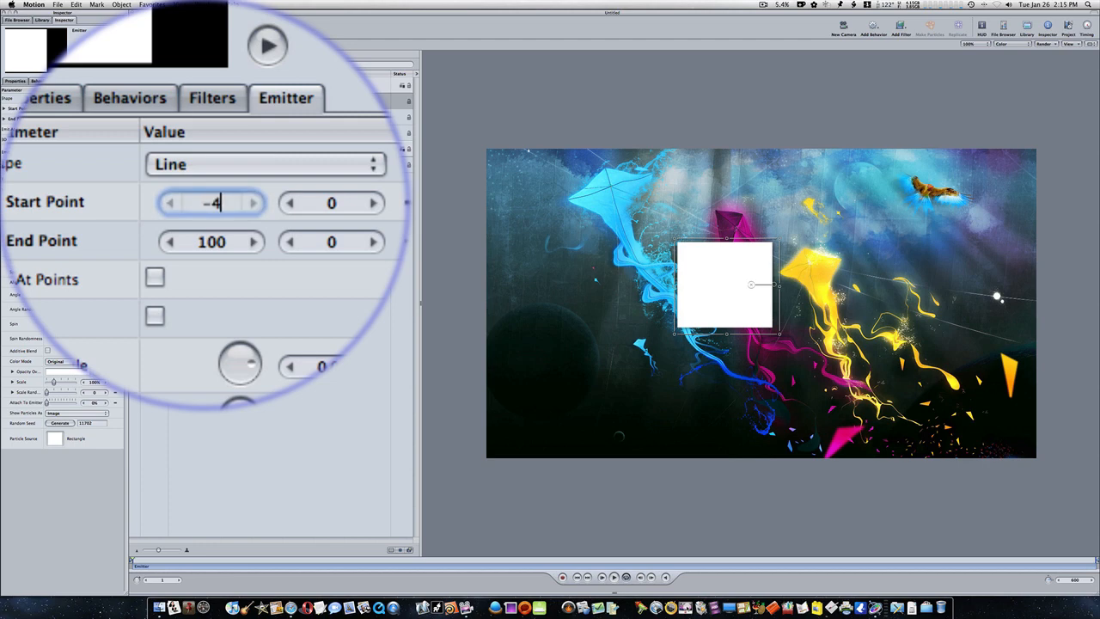
{"action": "type", "text": "00"}
{"action": "key", "text": "Tab"}
{"action": "type", "text": "25"}
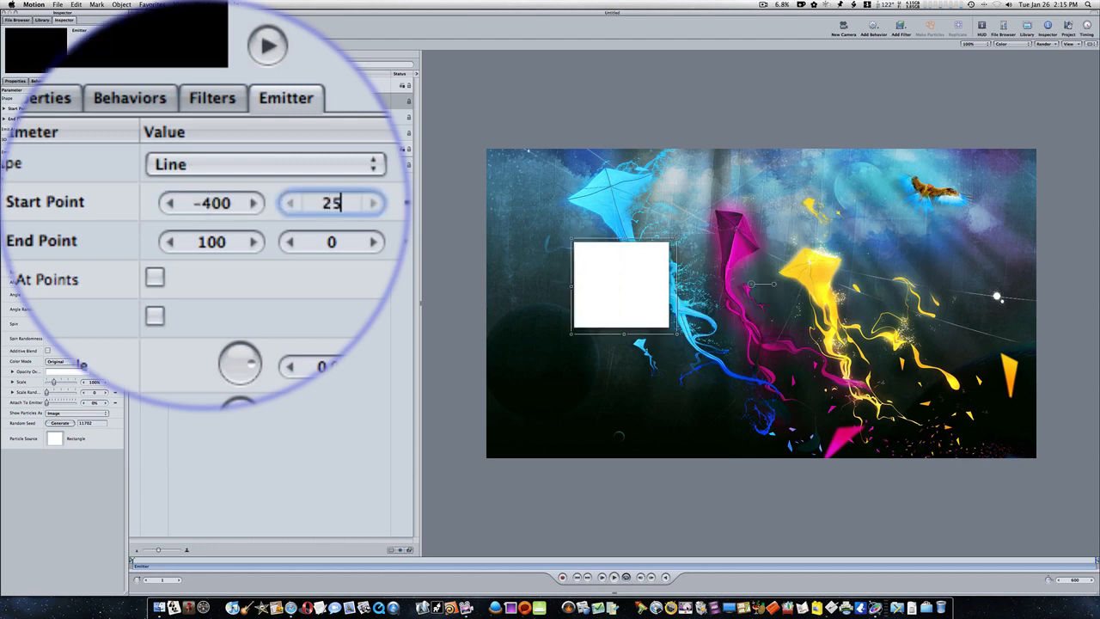
{"action": "type", "text": "0"}
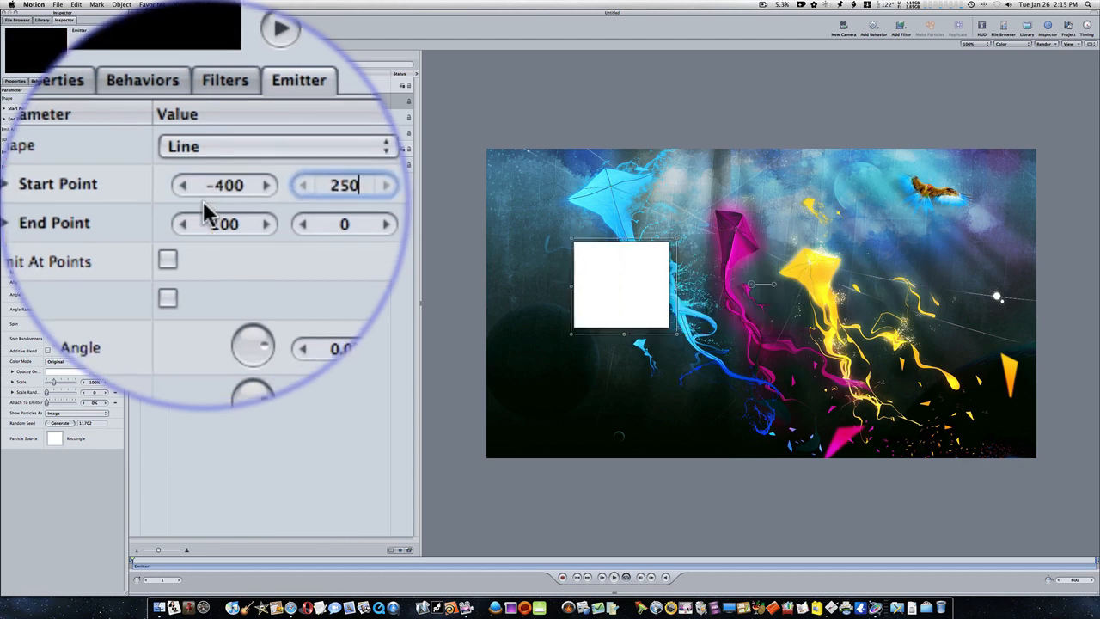
Set the line emitter's End Point to -400, -250.
{"action": "left_click", "coordinate": [204, 200]}
{"action": "type", "text": "-"}
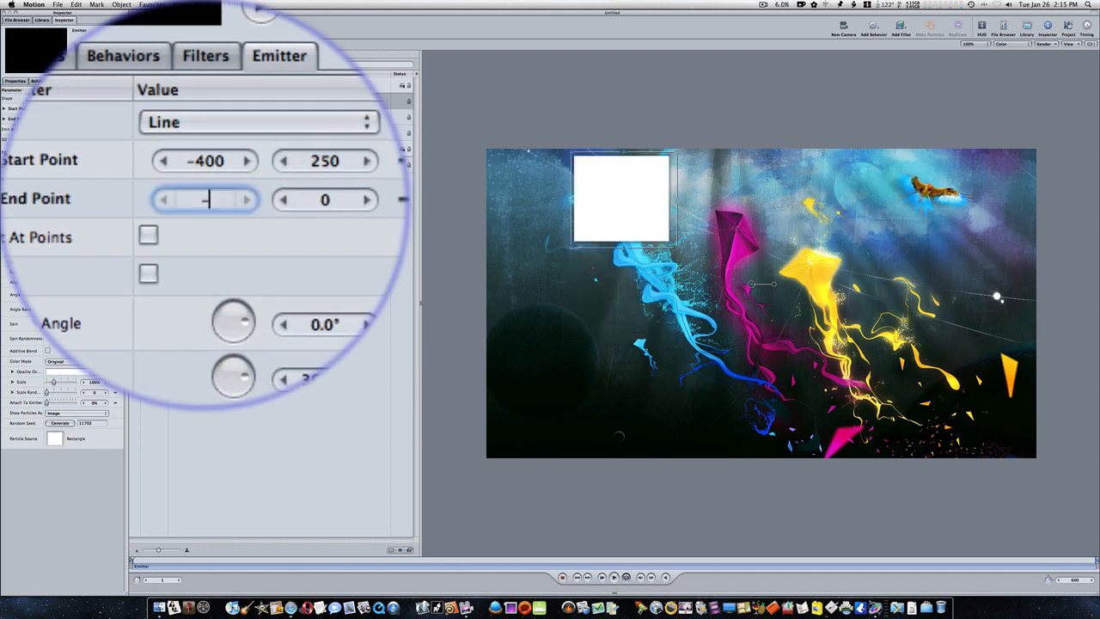
{"action": "type", "text": "400"}
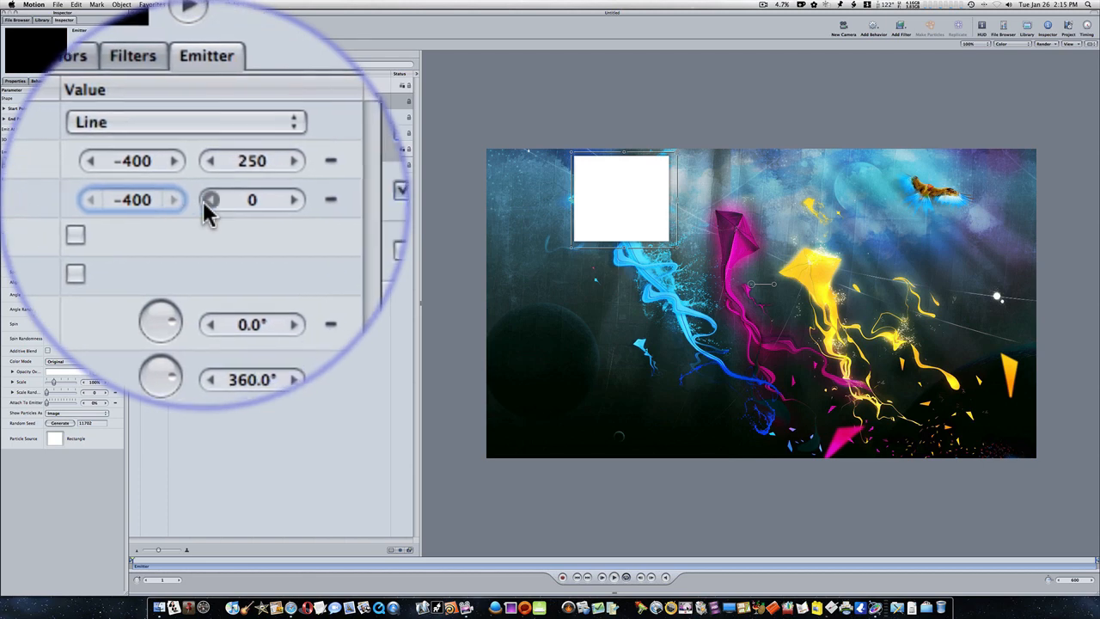
{"action": "left_click", "coordinate": [203, 201]}
{"action": "type", "text": "-259"}
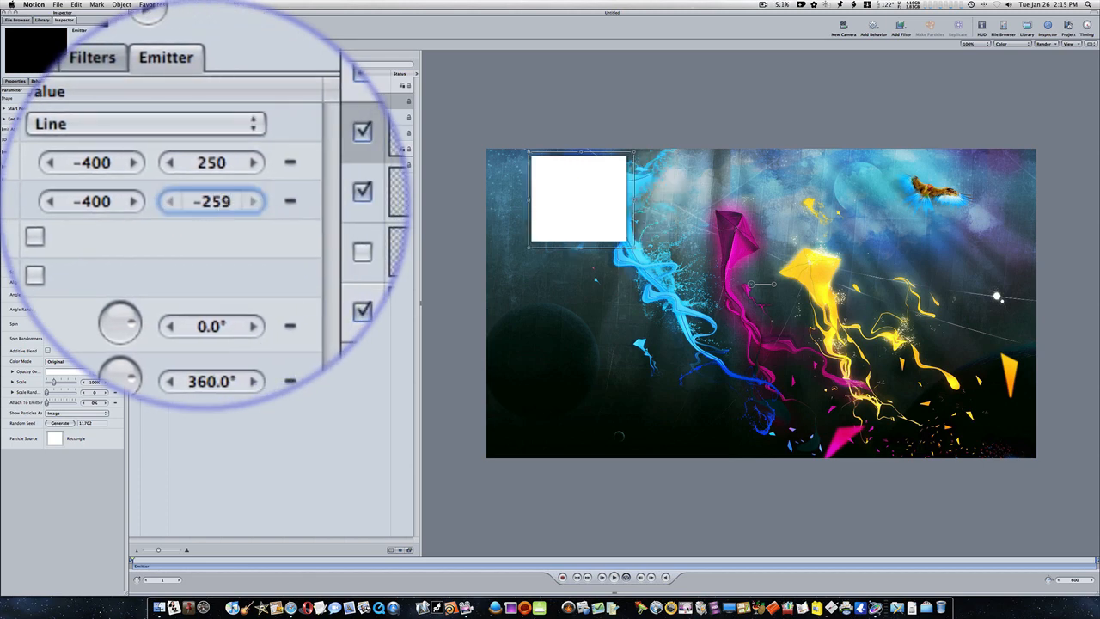
{"action": "key", "text": "BackSpace"}
{"action": "type", "text": "0"}
{"action": "key", "text": "Return"}
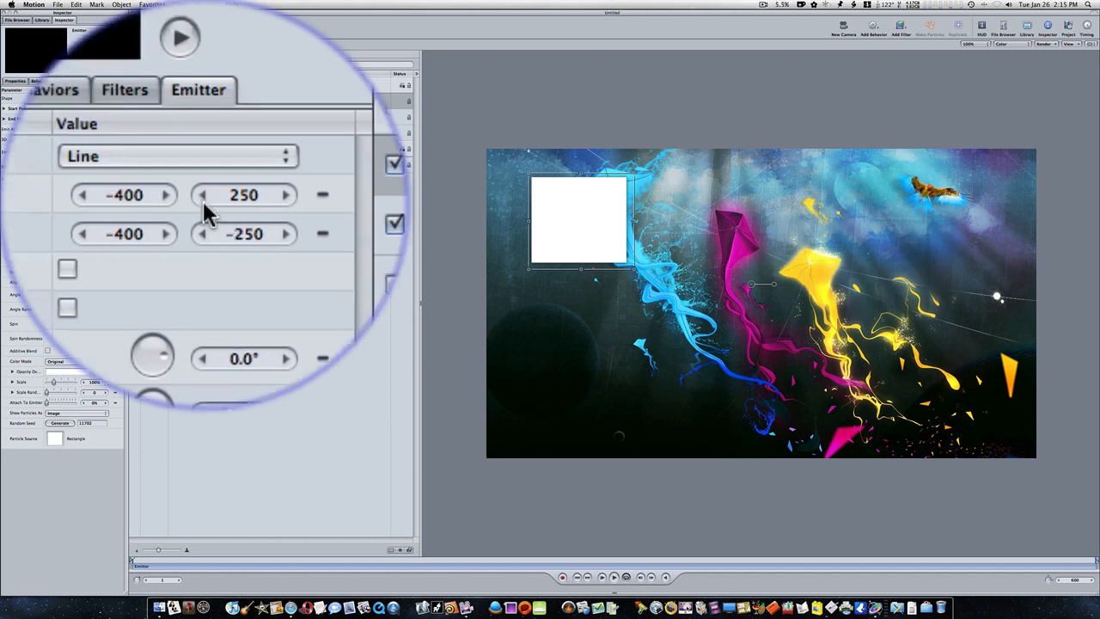
Set the emitter's Emission Angle to 180° and its Emission Range to 13°.
{"action": "left_click", "coordinate": [203, 203]}
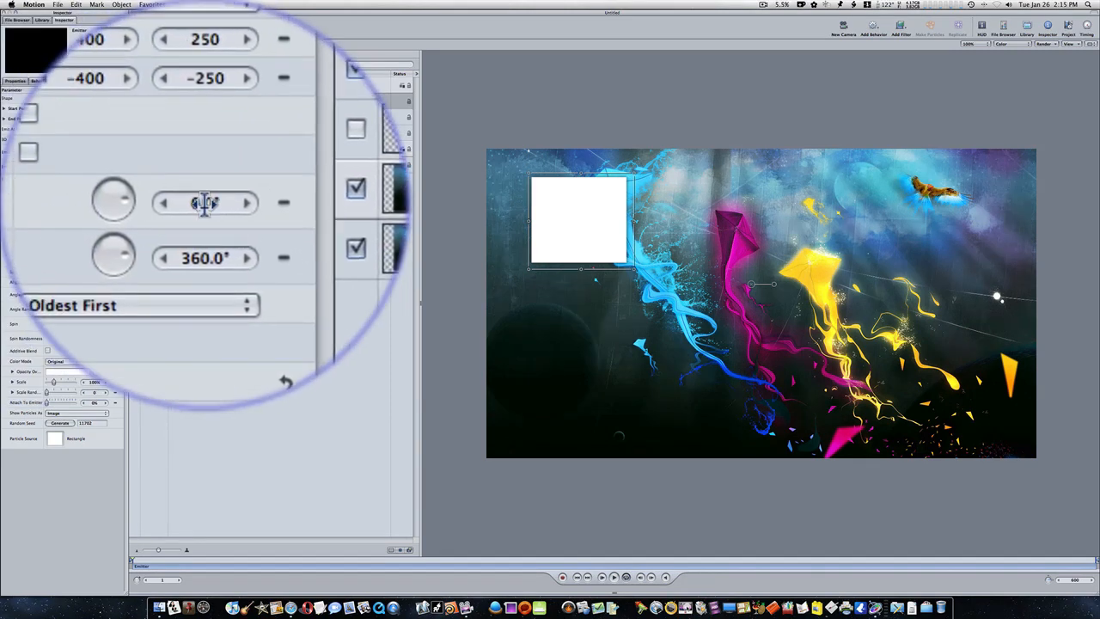
{"action": "left_click", "coordinate": [203, 202]}
{"action": "type", "text": "180"}
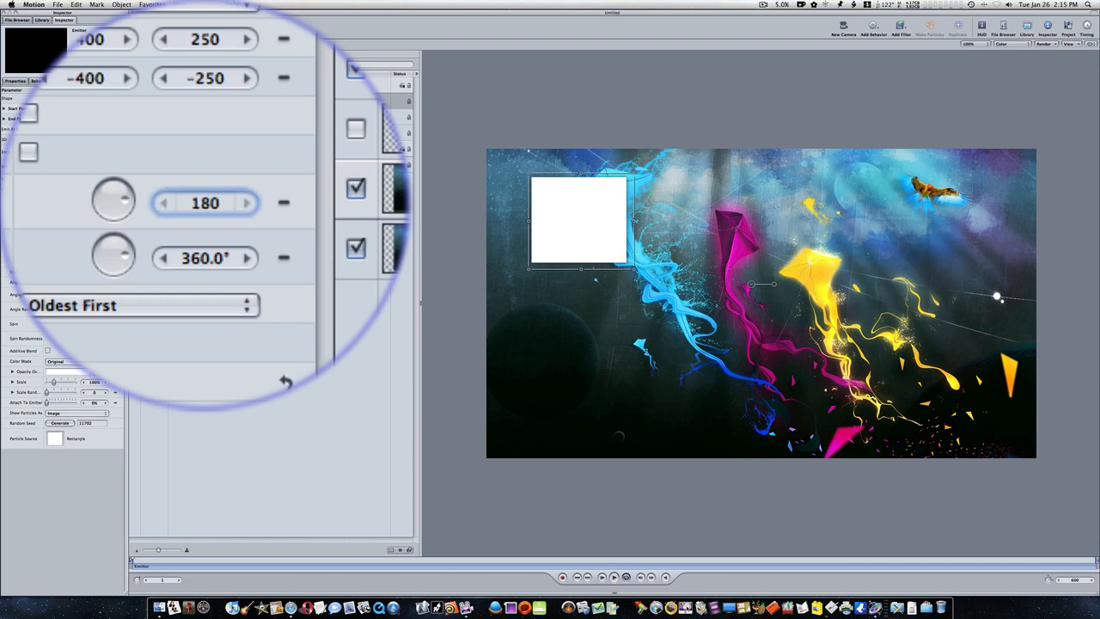
{"action": "key", "text": "Return"}
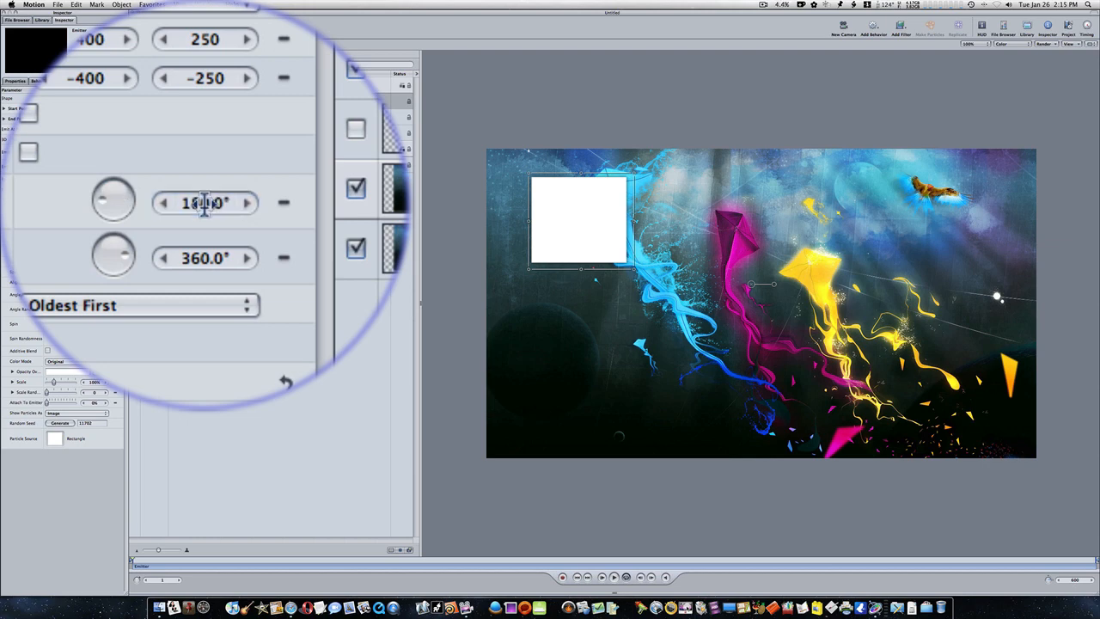
{"action": "left_click", "coordinate": [204, 203]}
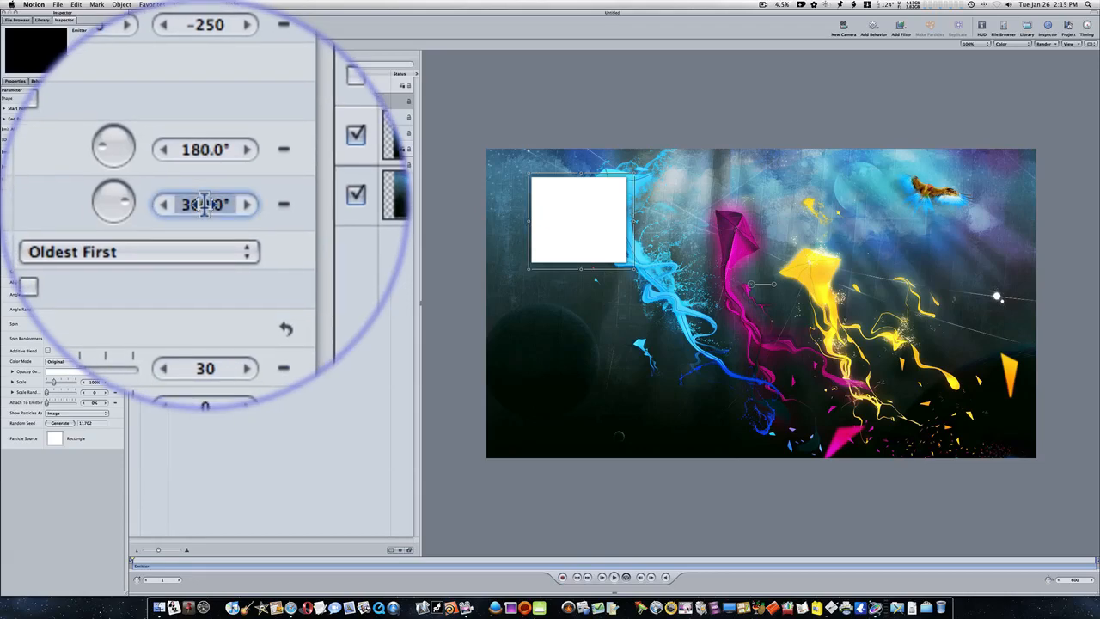
{"action": "type", "text": "13"}
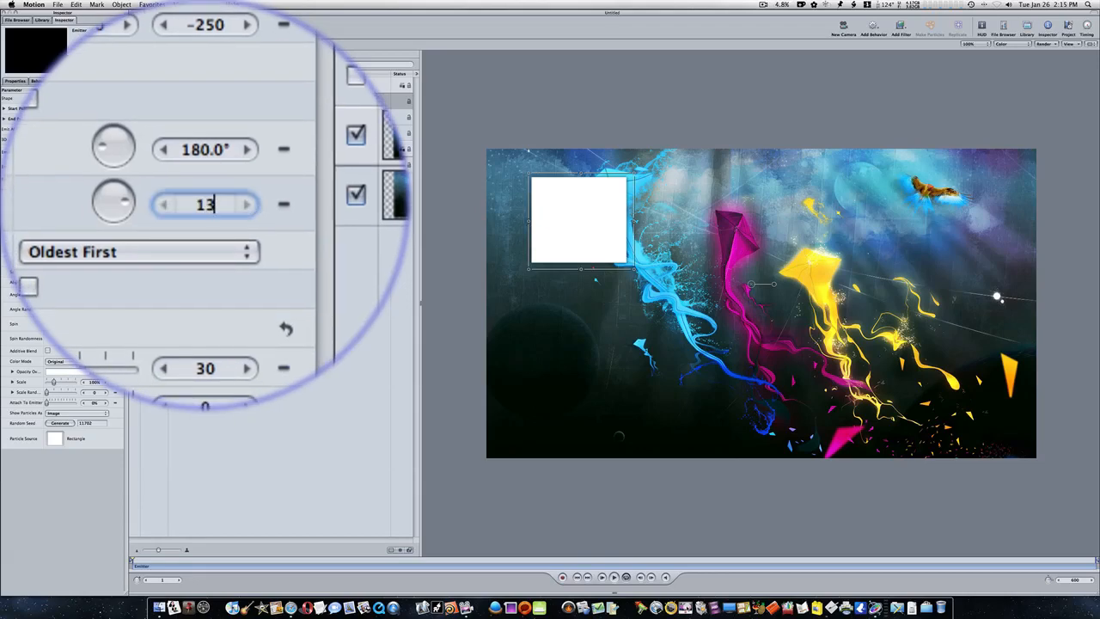
{"action": "key", "text": "Return"}
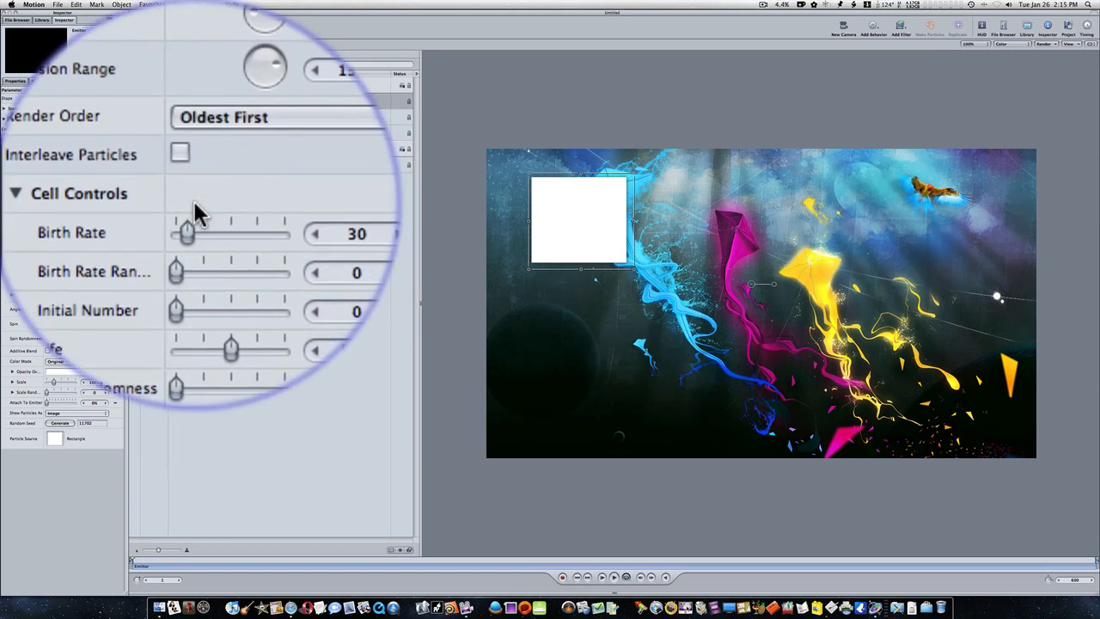
Set the emitter's Birth Rate to 12 and its Speed to 160.
{"action": "left_click", "coordinate": [204, 209]}
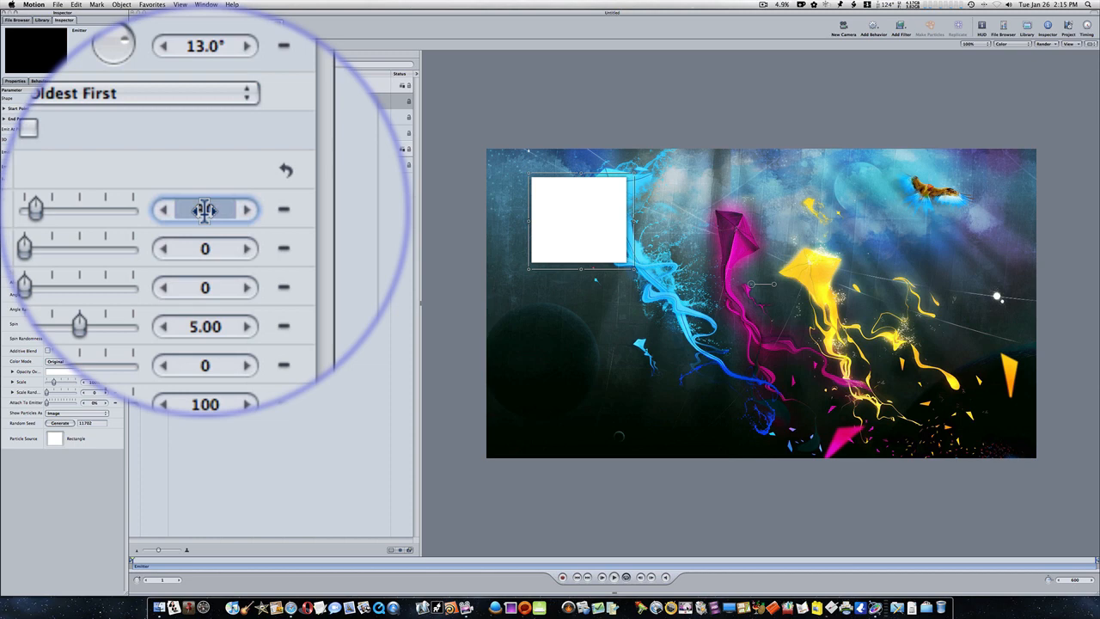
{"action": "type", "text": "12"}
{"action": "key", "text": "Return"}
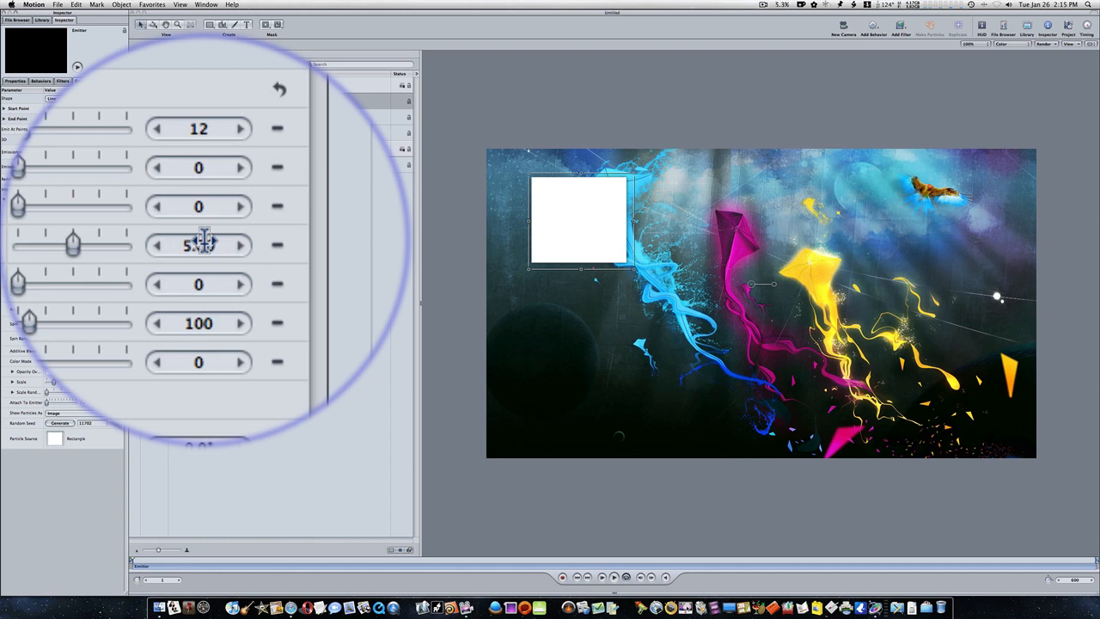
{"action": "left_click", "coordinate": [205, 260]}
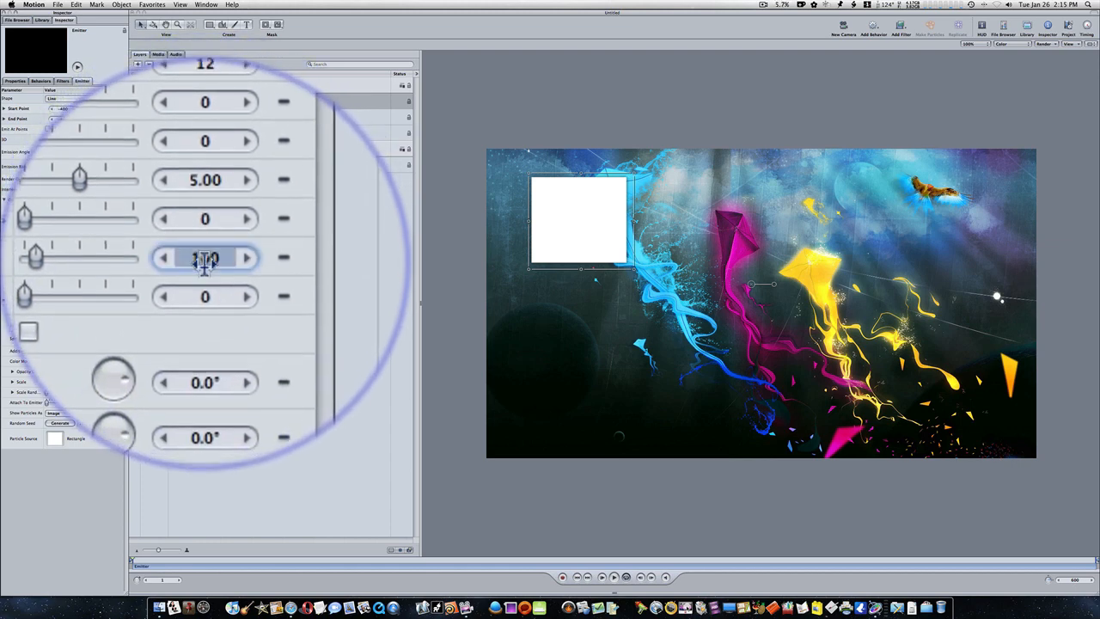
{"action": "type", "text": "160"}
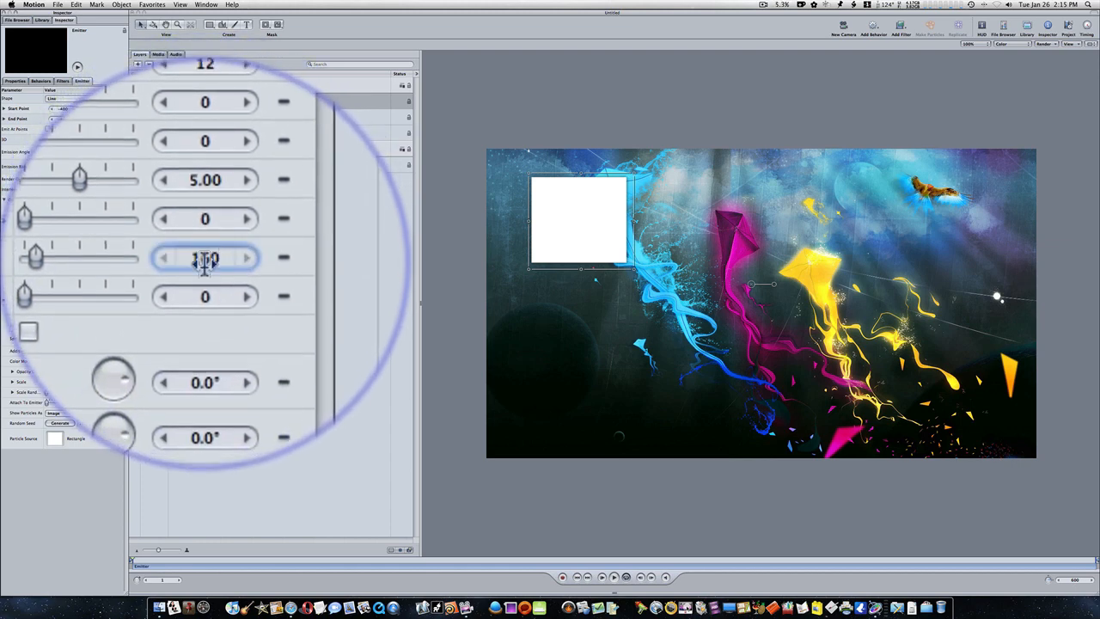
{"action": "key", "text": "Return"}
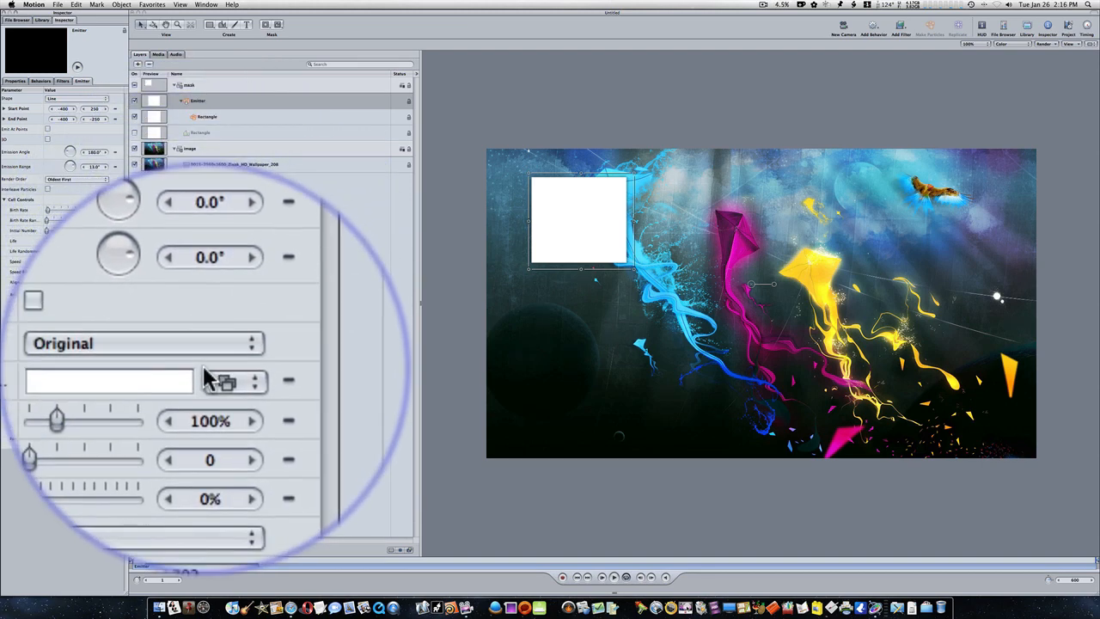
Change the emitter's Color Mode to Pick From Color Range and apply the Rainbow gradient preset.
{"action": "left_click", "coordinate": [203, 359]}
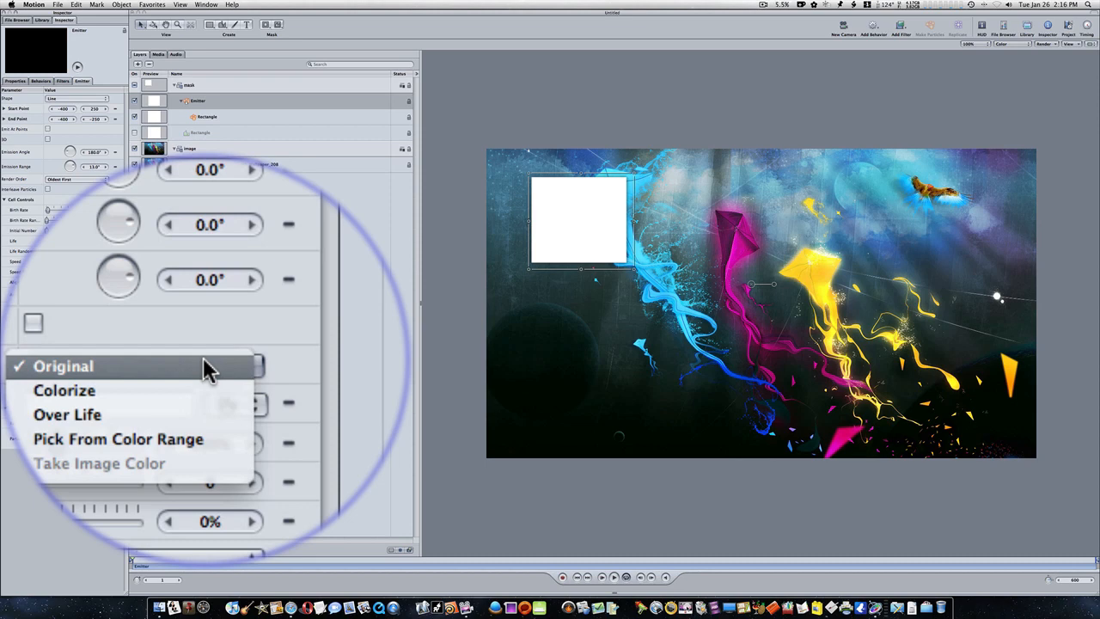
{"action": "left_click", "coordinate": [91, 382]}
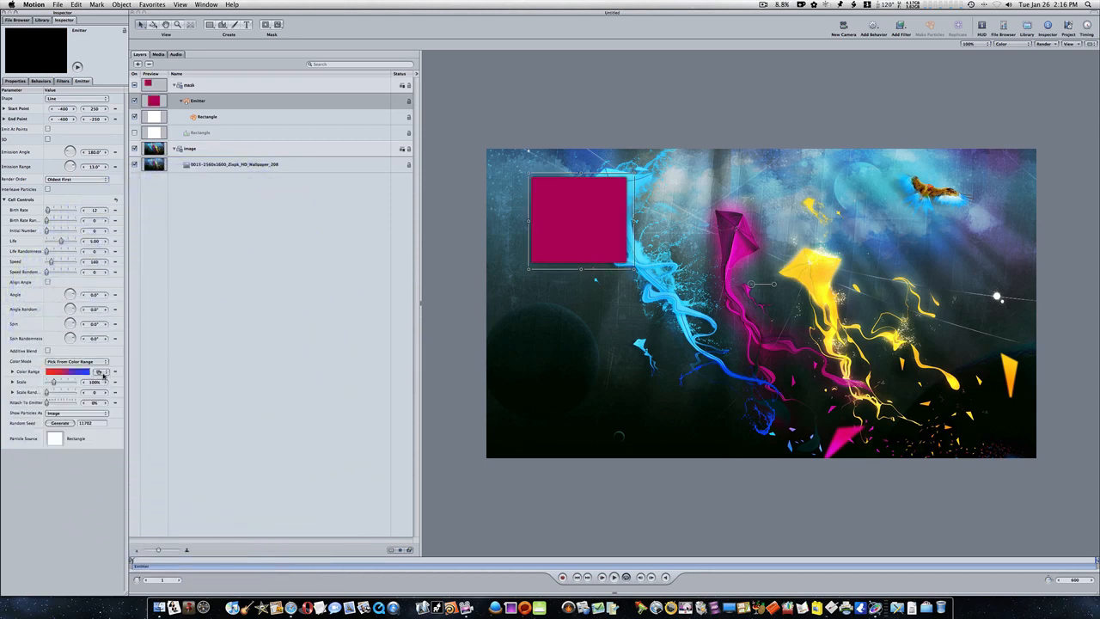
{"action": "left_click", "coordinate": [105, 374]}
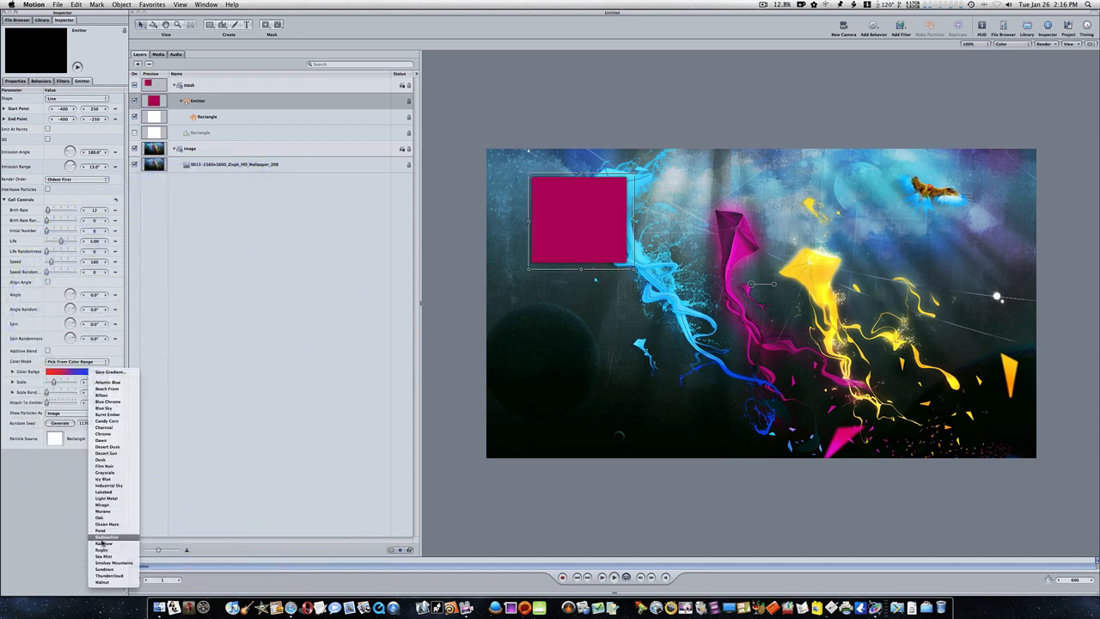
{"action": "key", "text": "Escape"}
{"action": "left_click", "coordinate": [100, 372]}
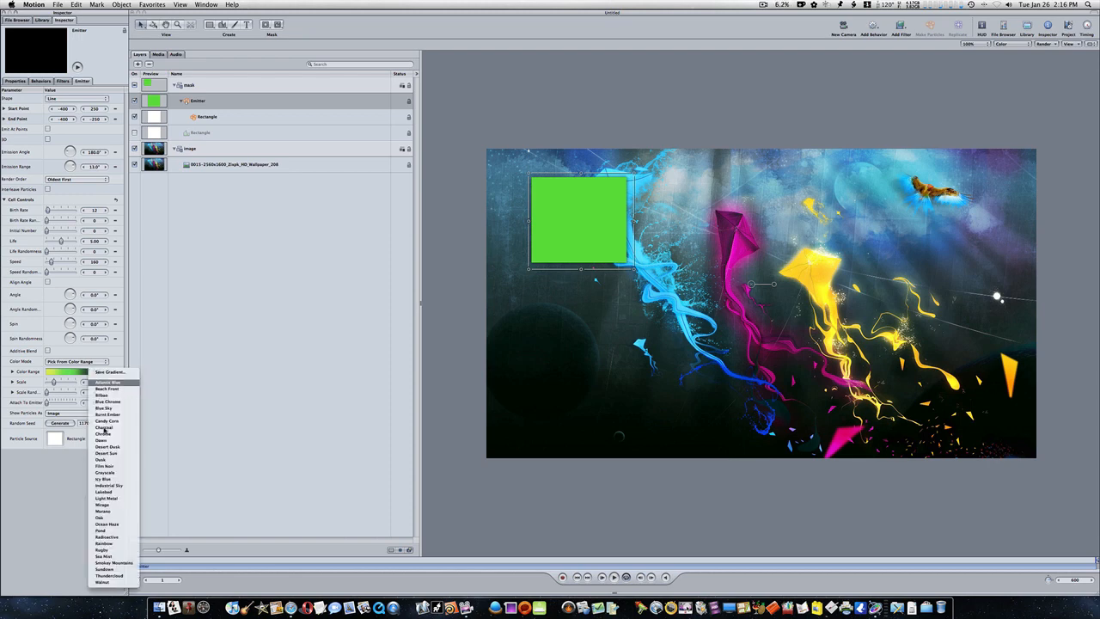
{"action": "left_click", "coordinate": [109, 540]}
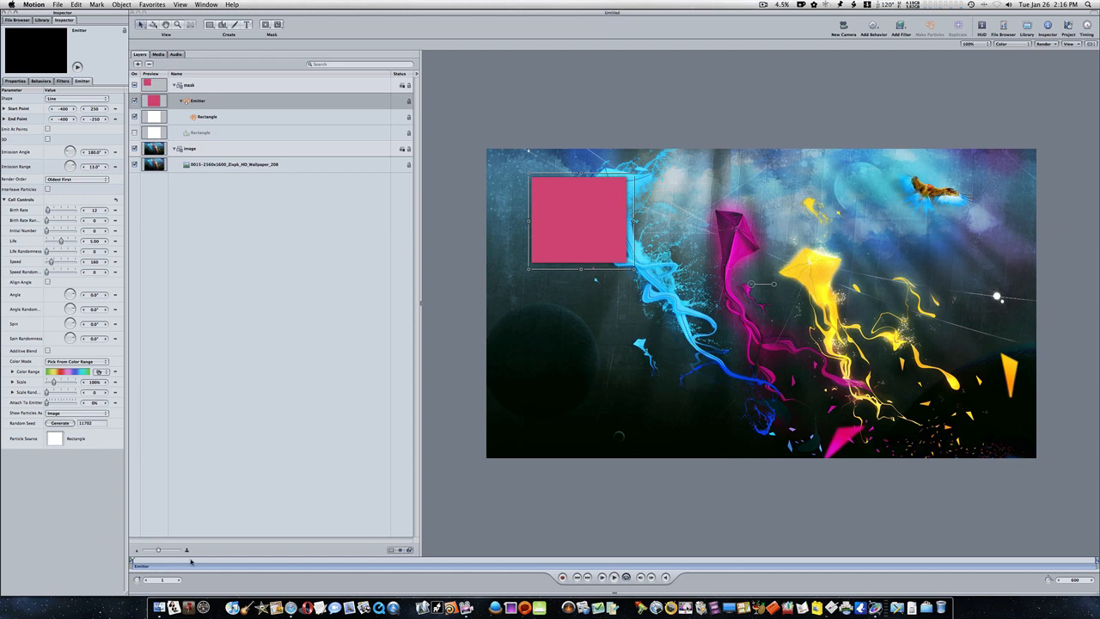
Slide the emitter earlier in the timeline so rectangles already spread across most of the canvas at frame 1.
{"action": "left_click", "coordinate": [349, 568]}
{"action": "left_click_drag", "start_coordinate": [324, 568], "coordinate": [129, 560]}
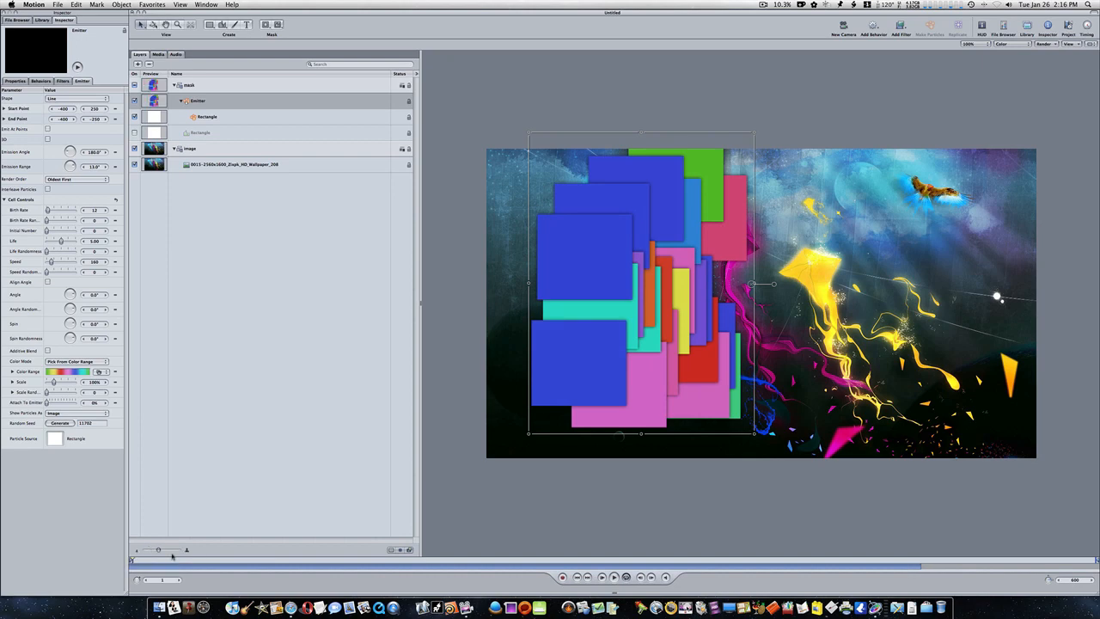
{"action": "left_click_drag", "start_coordinate": [417, 569], "coordinate": [187, 534]}
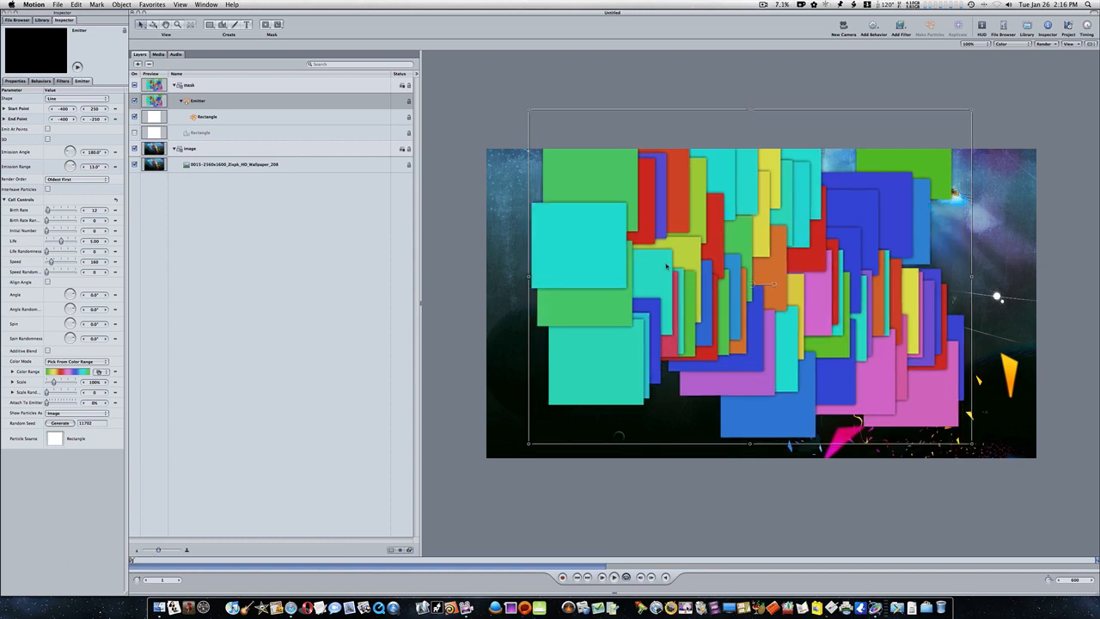
Stretch the emitter horizontally to both side edges of the canvas and extend it past the lower edge.
{"action": "left_click_drag", "start_coordinate": [528, 276], "coordinate": [487, 277]}
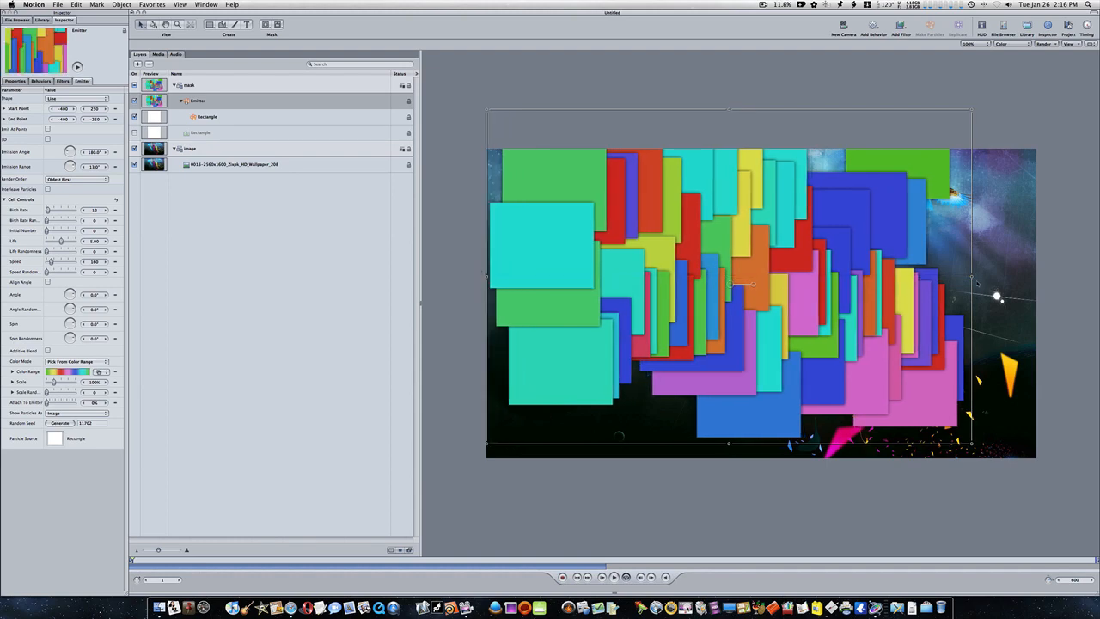
{"action": "left_click_drag", "start_coordinate": [972, 277], "coordinate": [1036, 276]}
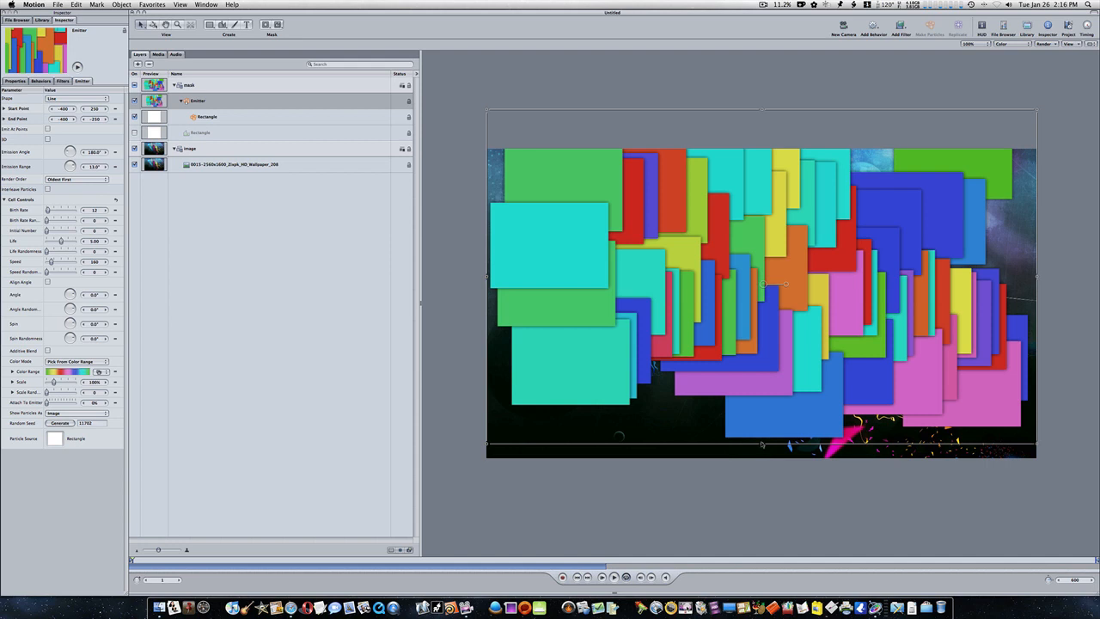
{"action": "left_click_drag", "start_coordinate": [761, 445], "coordinate": [762, 472]}
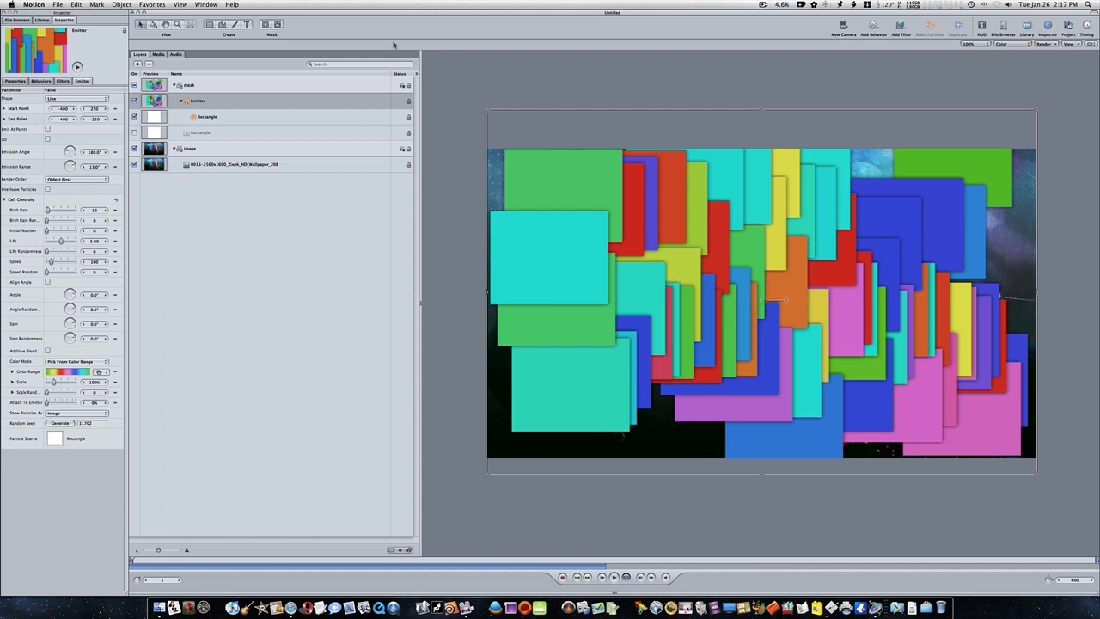
Make a clone layer of the image group and scale the clone's group to 110%.
{"action": "left_click", "coordinate": [200, 149]}
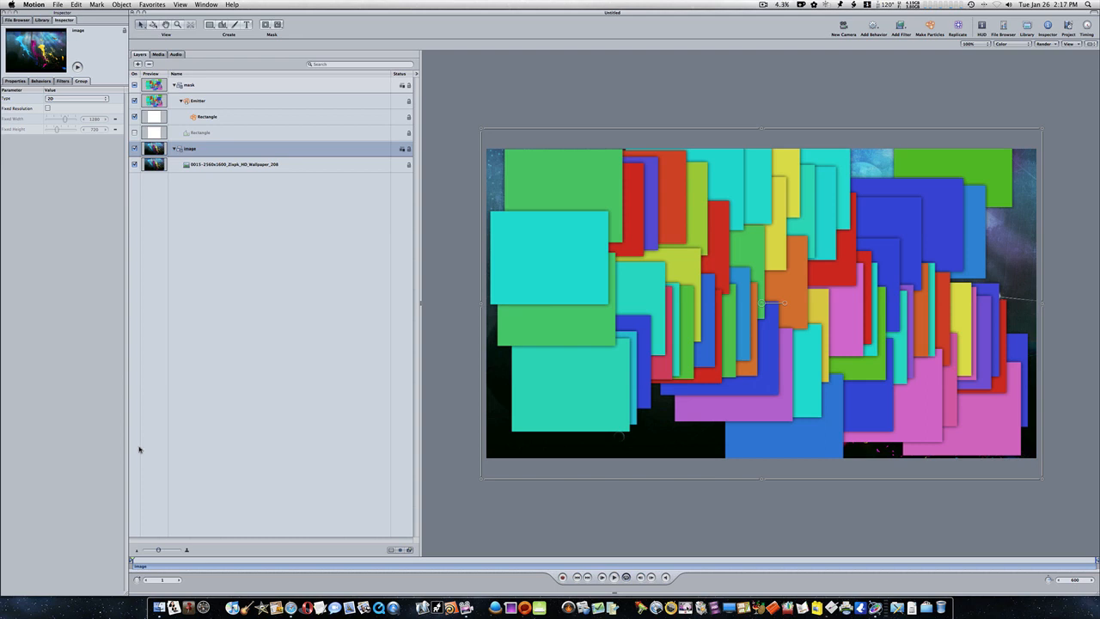
{"action": "key", "text": "k"}
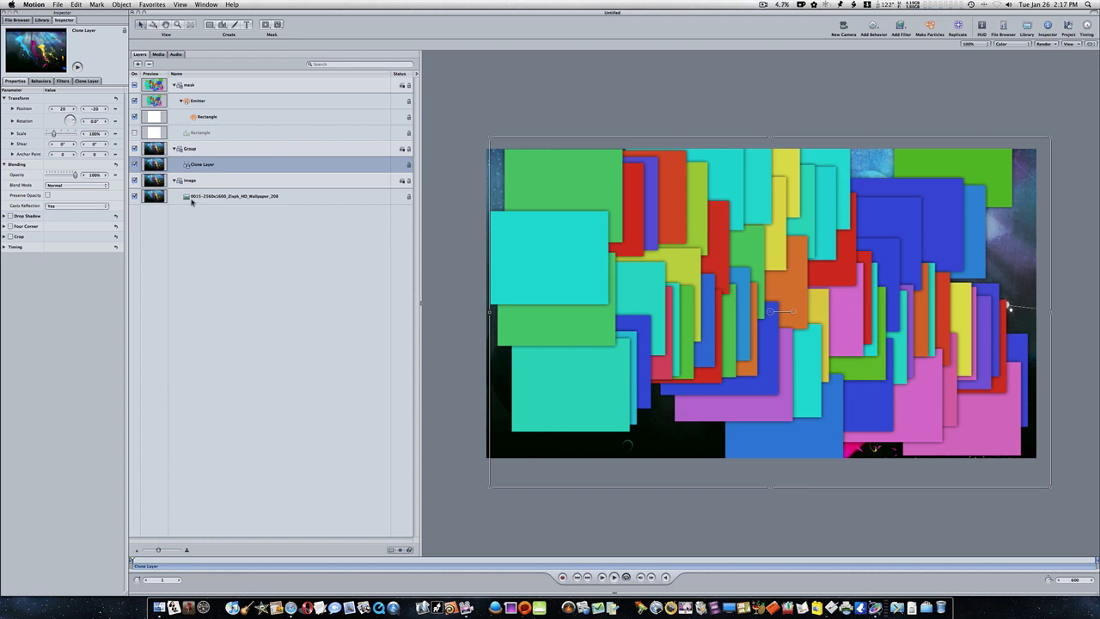
{"action": "left_click", "coordinate": [217, 152]}
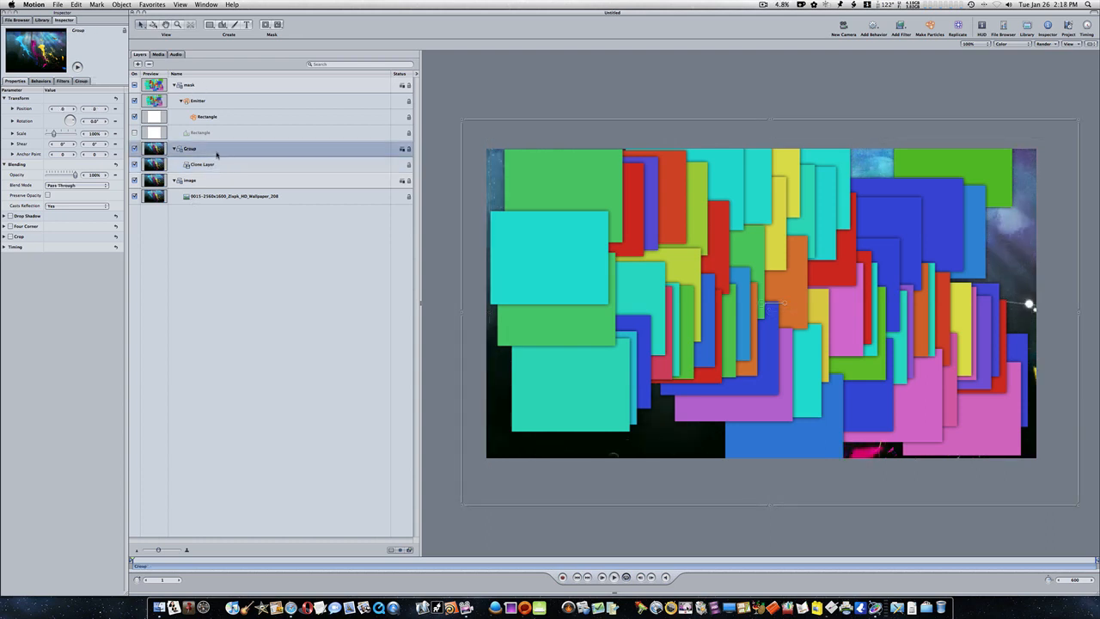
{"action": "left_click", "coordinate": [97, 134]}
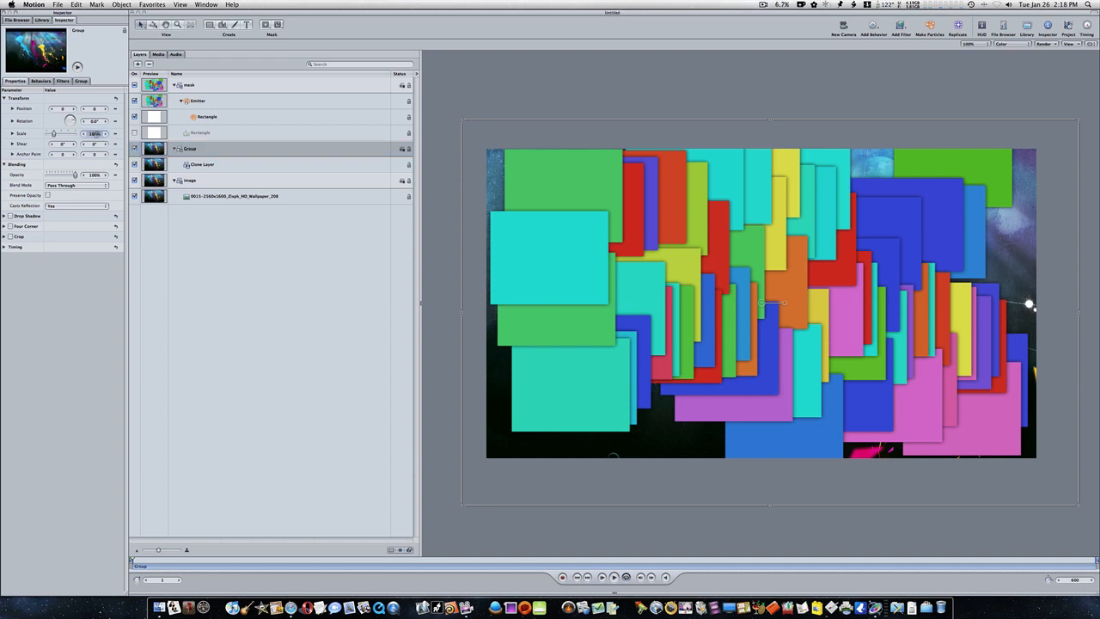
{"action": "type", "text": "15"}
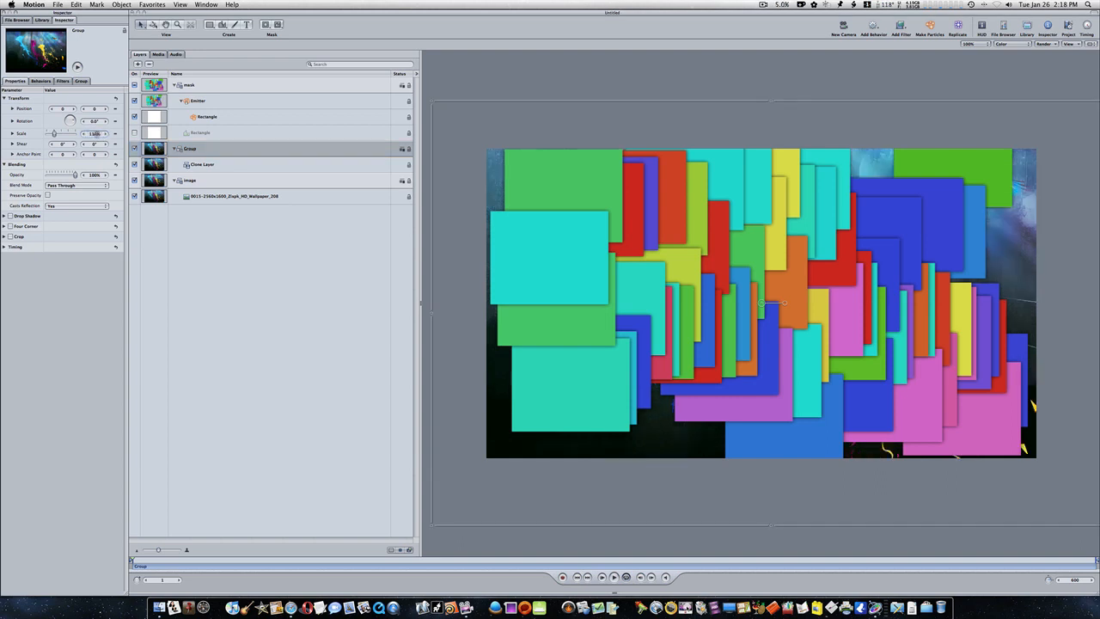
{"action": "key", "text": "Return"}
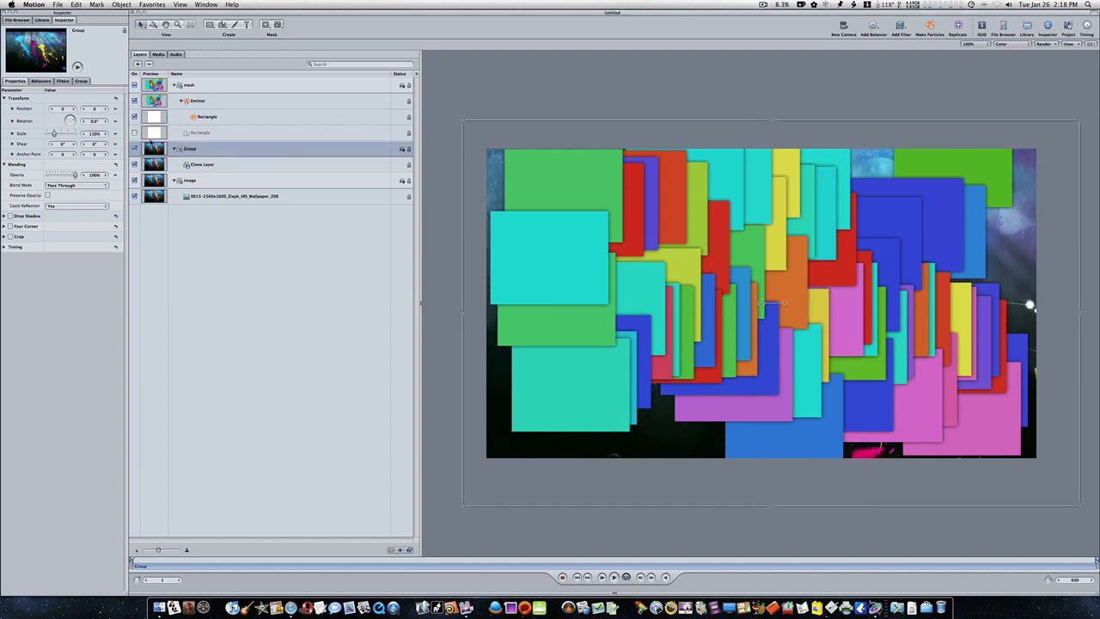
Add a Desaturate color correction filter to the clone layer.
{"action": "left_click", "coordinate": [203, 164]}
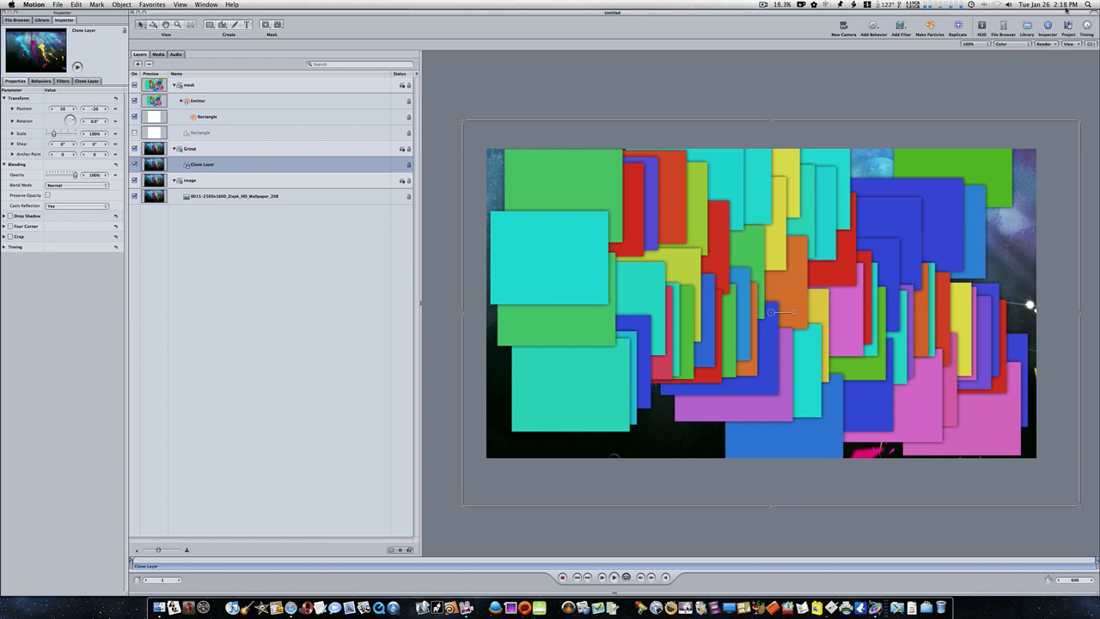
{"action": "left_click", "coordinate": [904, 26]}
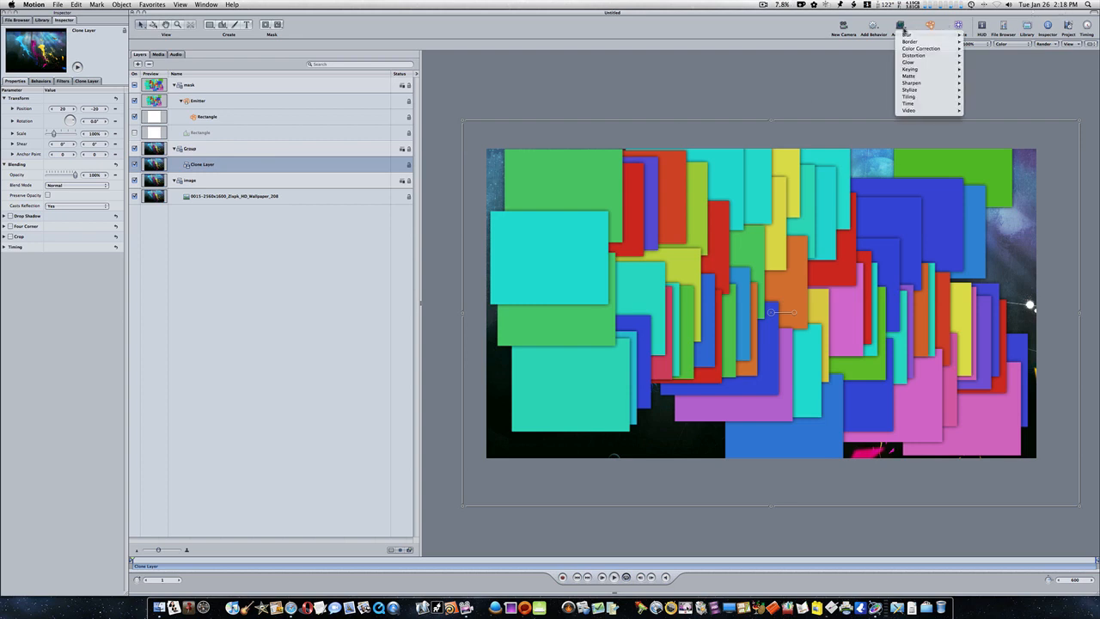
{"action": "mouse_move", "coordinate": [918, 49]}
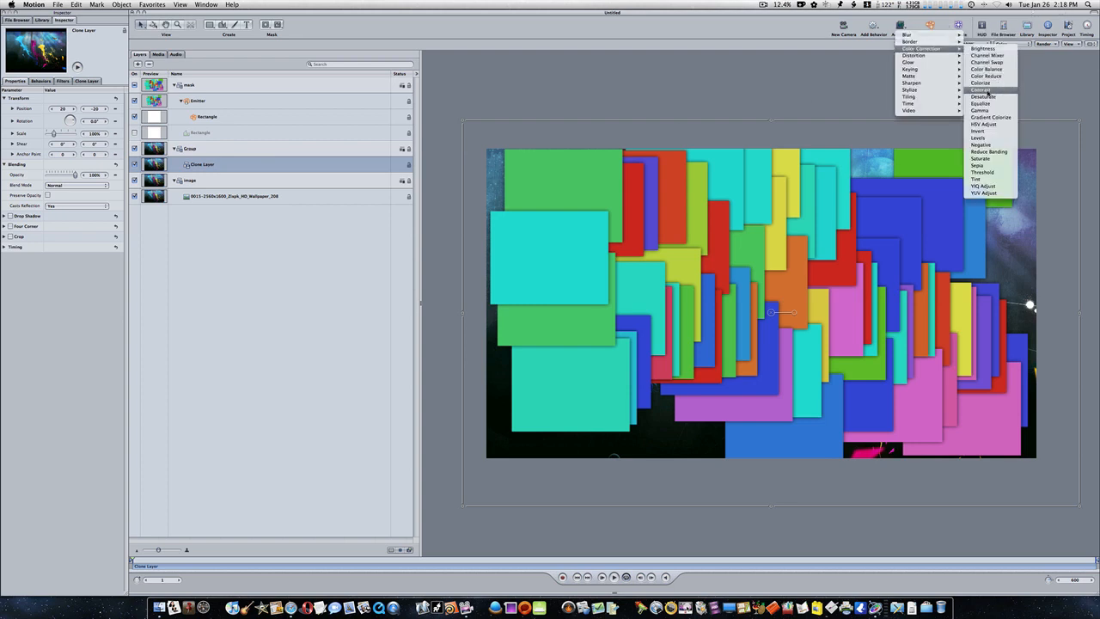
{"action": "left_click", "coordinate": [984, 96]}
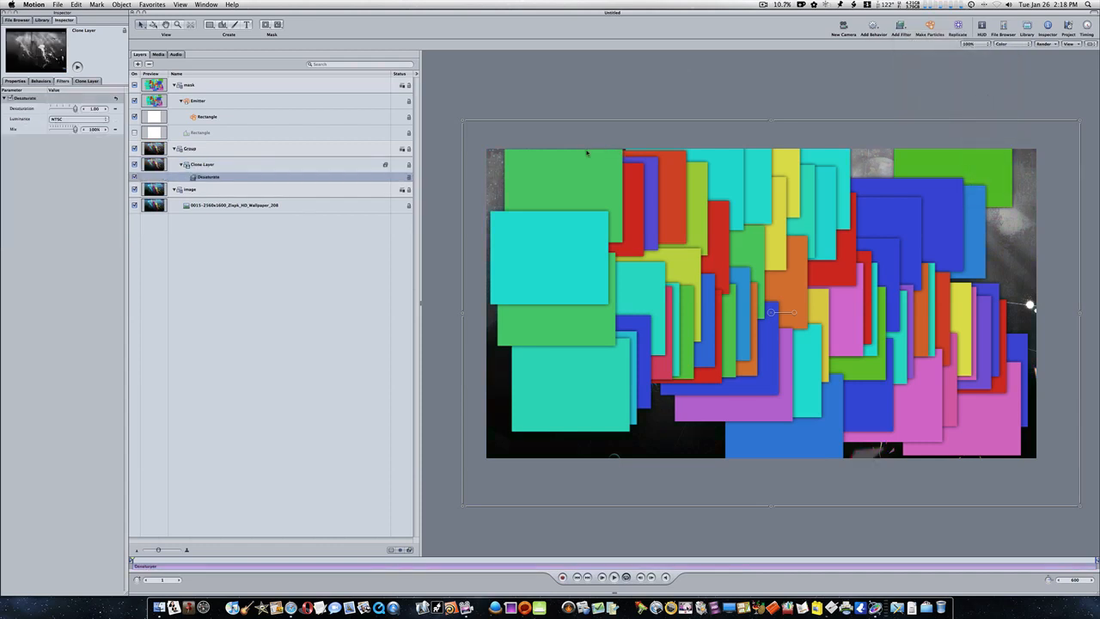
Add an image mask to the clone layer's group and rename that group as color.
{"action": "left_click", "coordinate": [230, 150]}
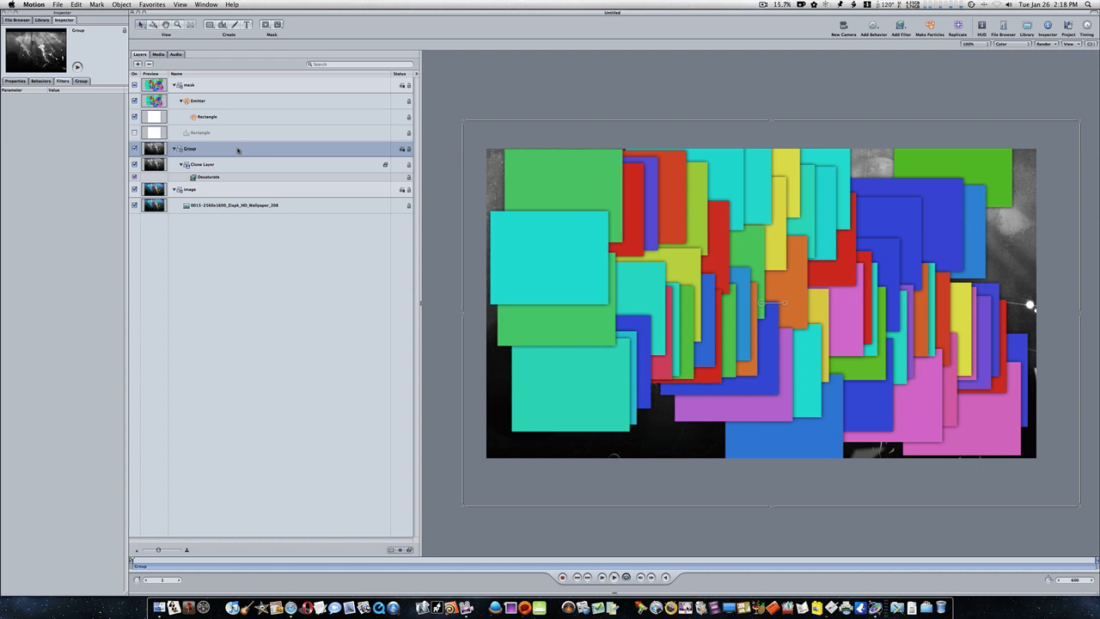
{"action": "key", "text": "super+shift+m"}
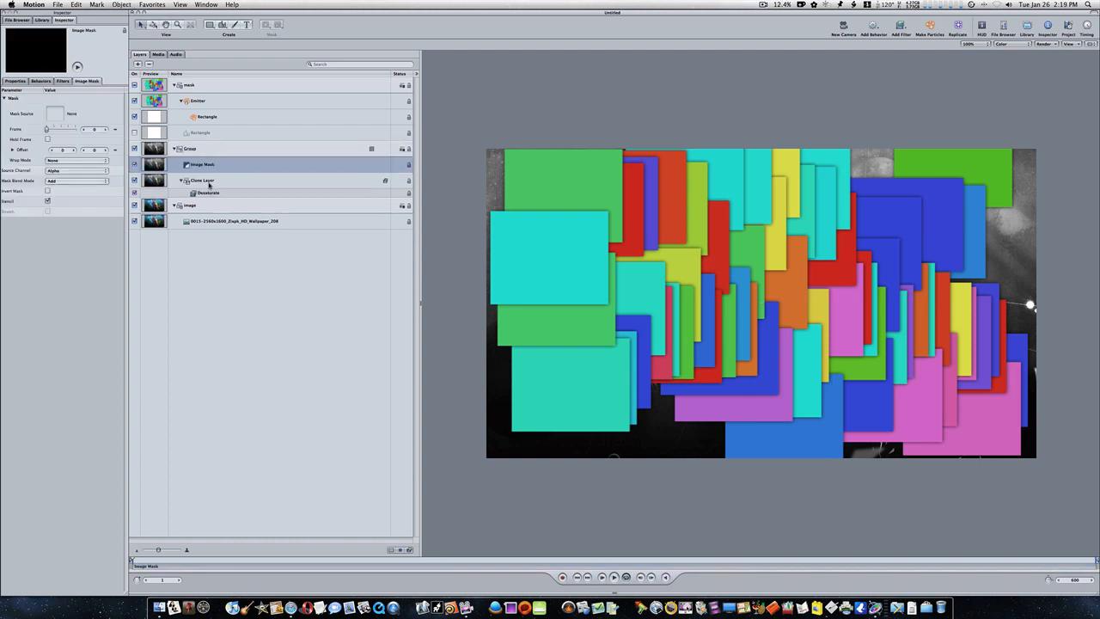
{"action": "left_click", "coordinate": [195, 149]}
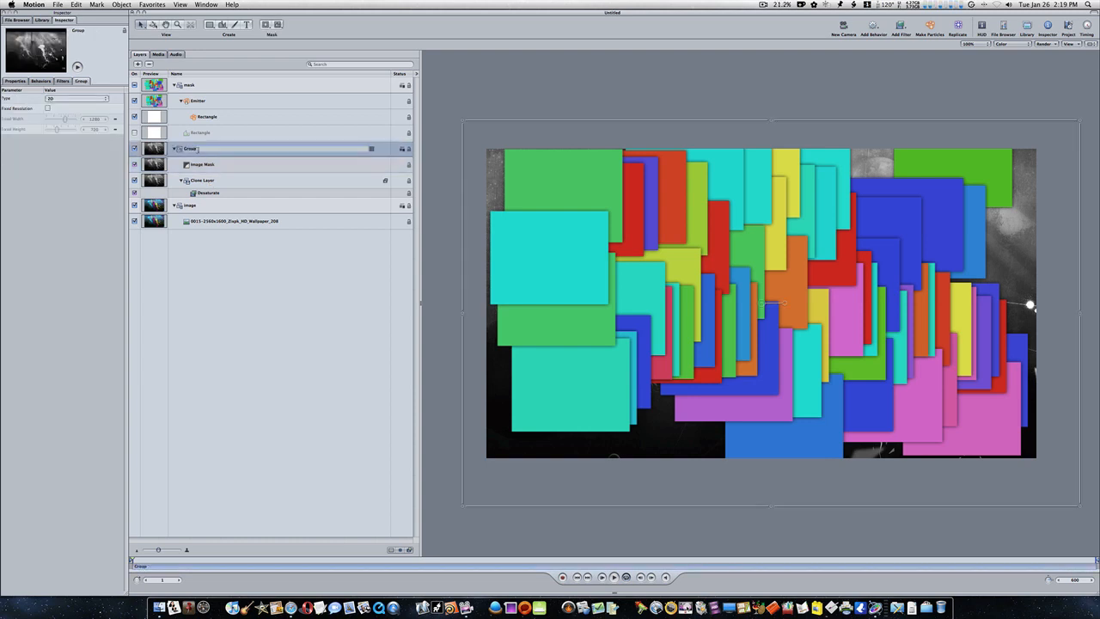
{"action": "type", "text": "color"}
{"action": "key", "text": "Return"}
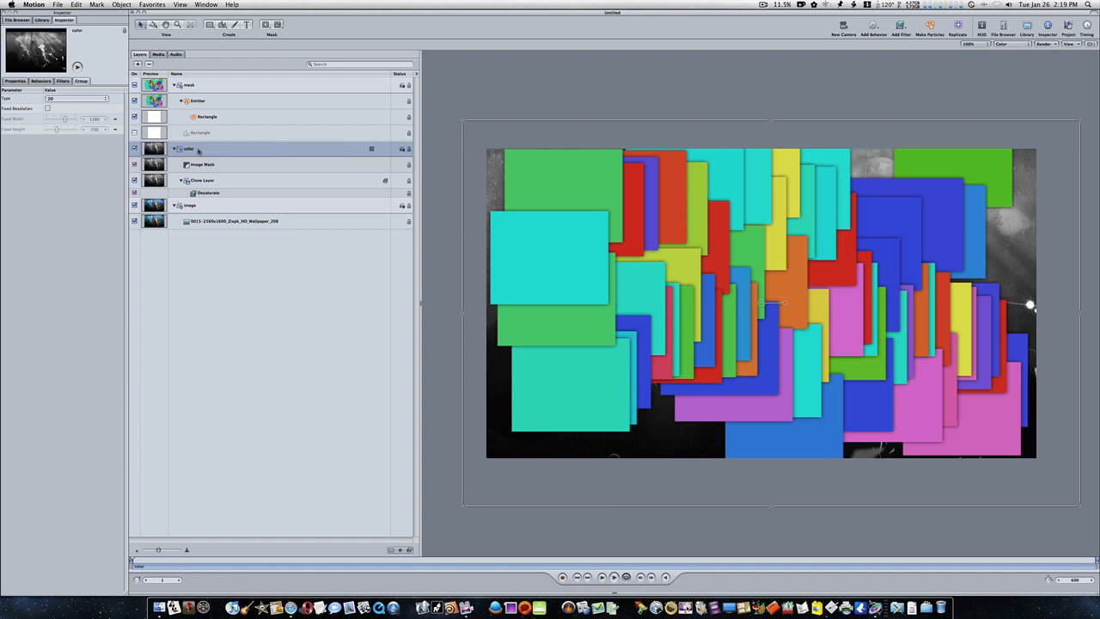
Assign the mask group as the image mask's source and turn the mask group's visibility back on.
{"action": "left_click", "coordinate": [201, 165]}
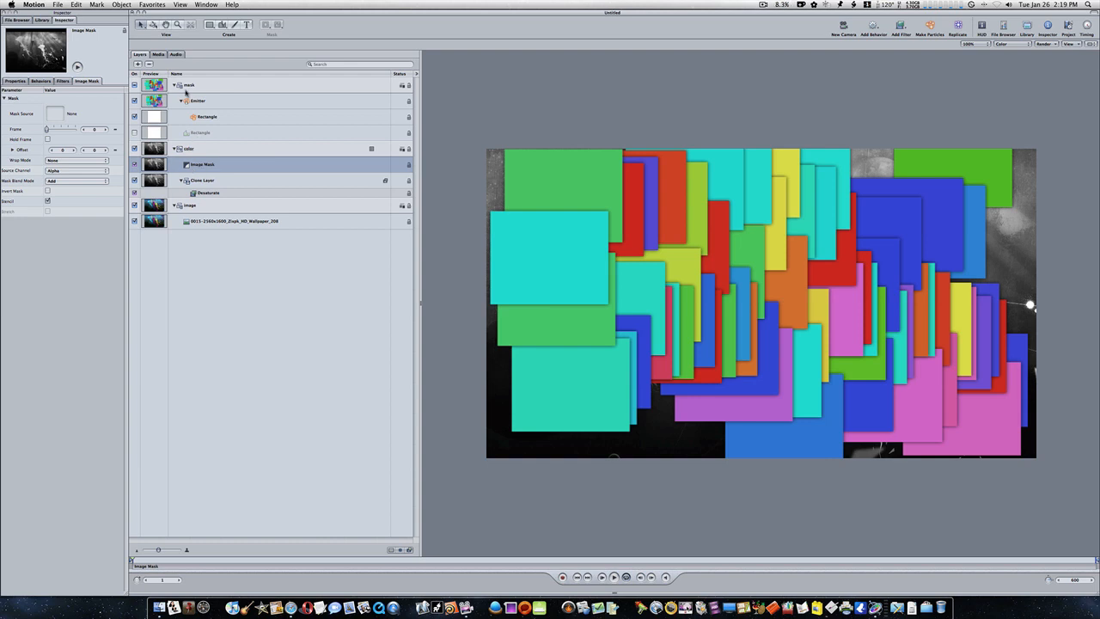
{"action": "left_click_drag", "start_coordinate": [183, 85], "coordinate": [56, 114]}
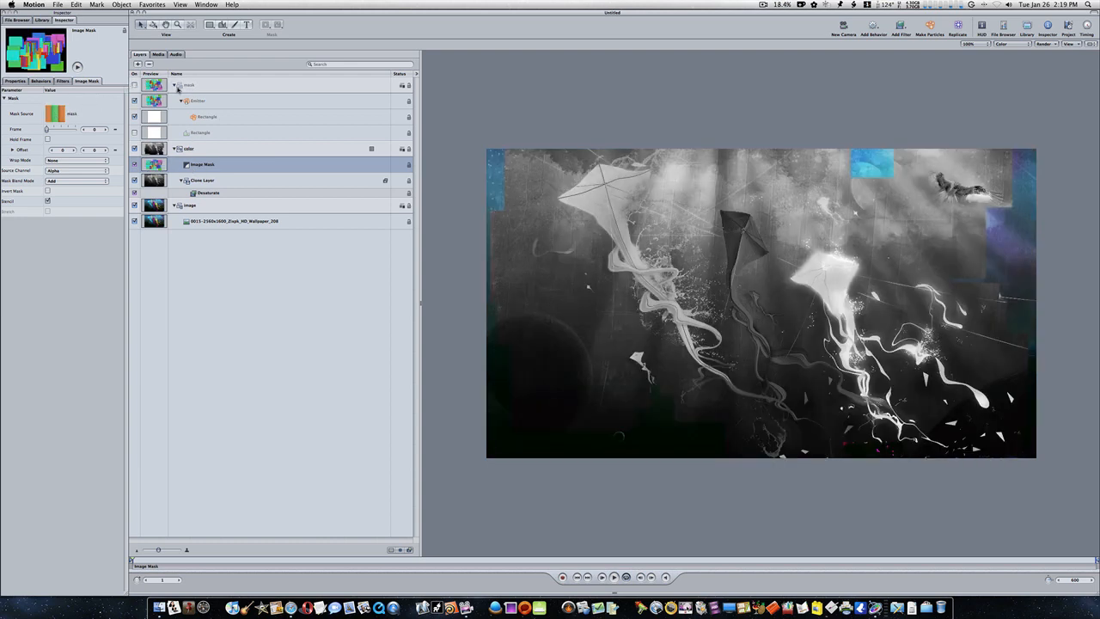
{"action": "left_click", "coordinate": [134, 85]}
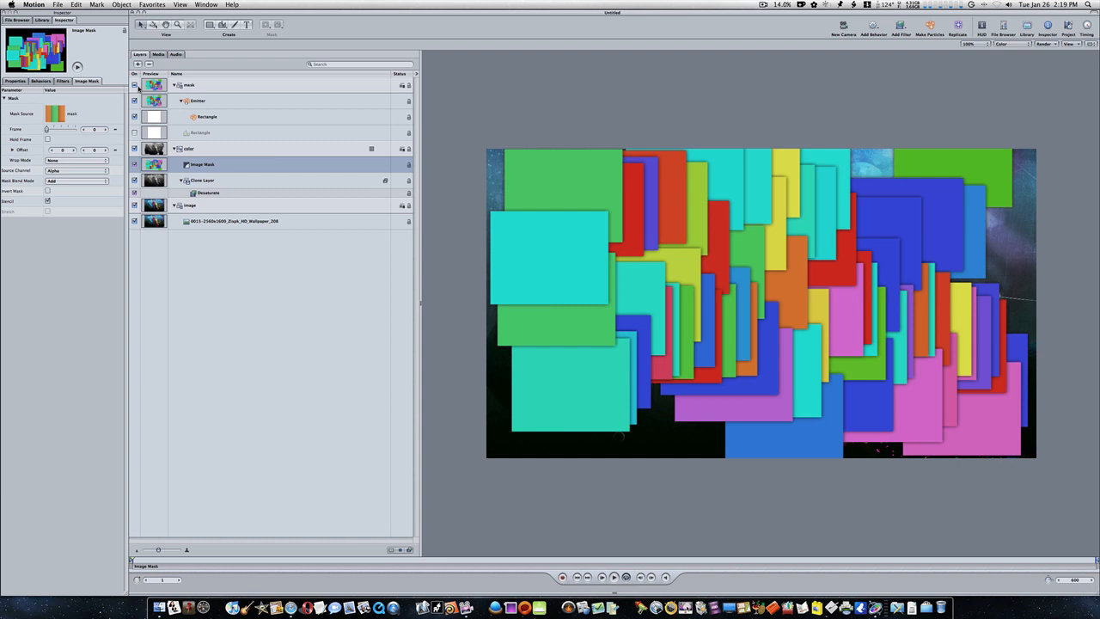
Set the mask group's blend mode to Overlay.
{"action": "left_click", "coordinate": [215, 87]}
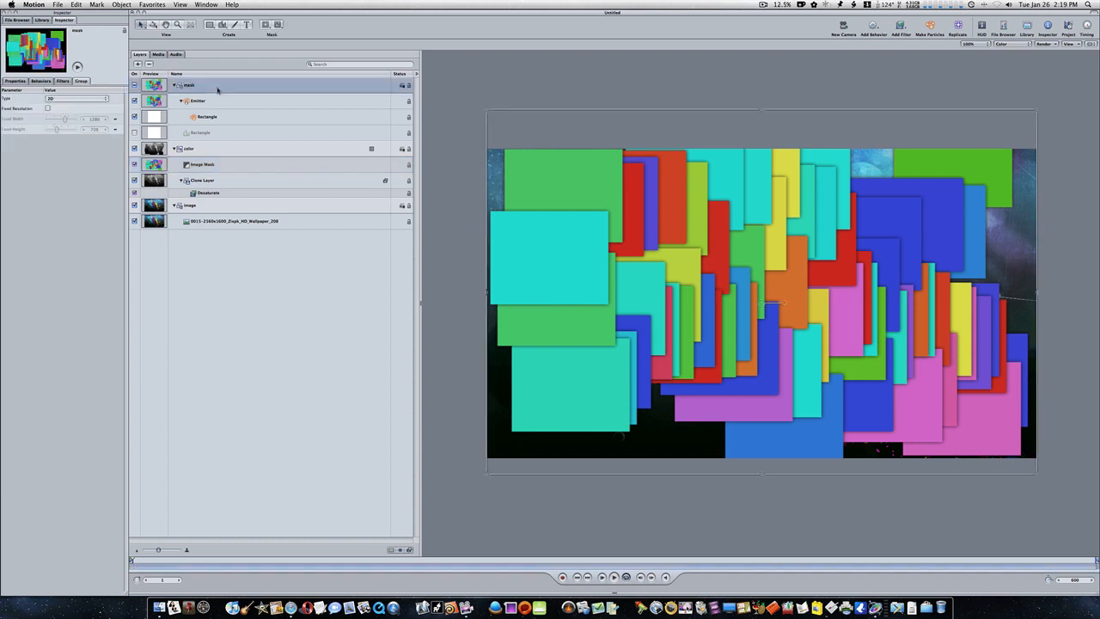
{"action": "left_click", "coordinate": [25, 82]}
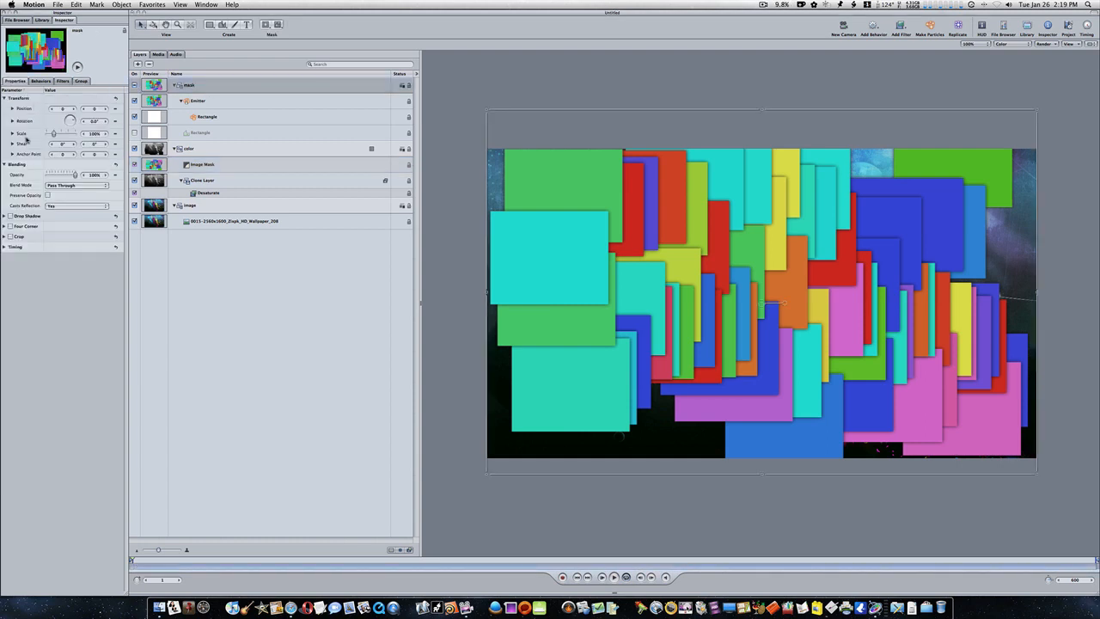
{"action": "left_click", "coordinate": [72, 189]}
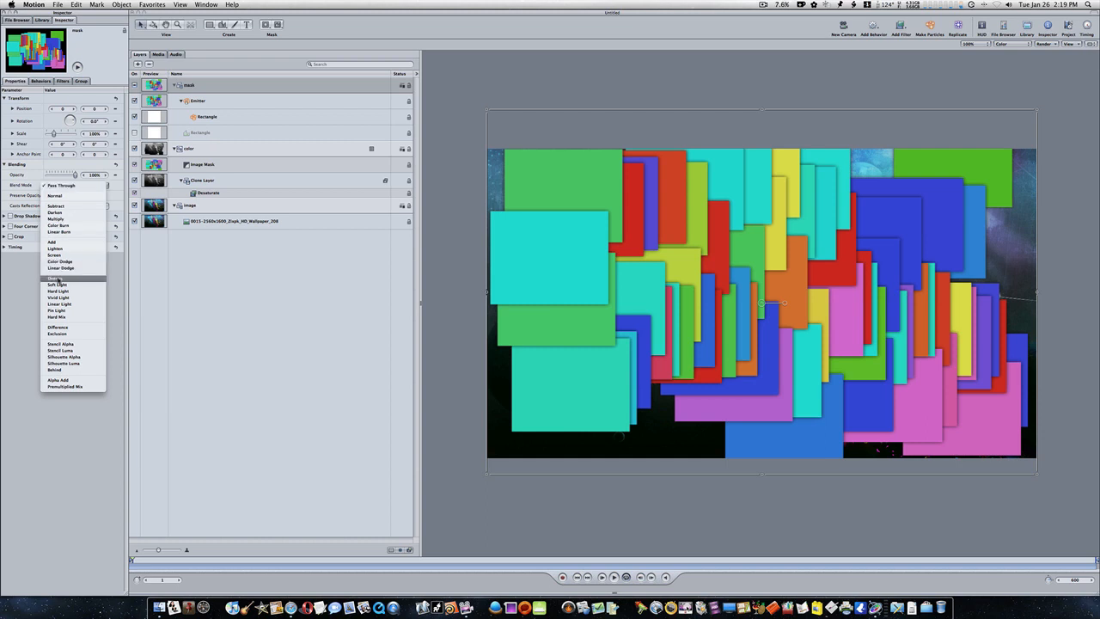
{"action": "left_click", "coordinate": [58, 277]}
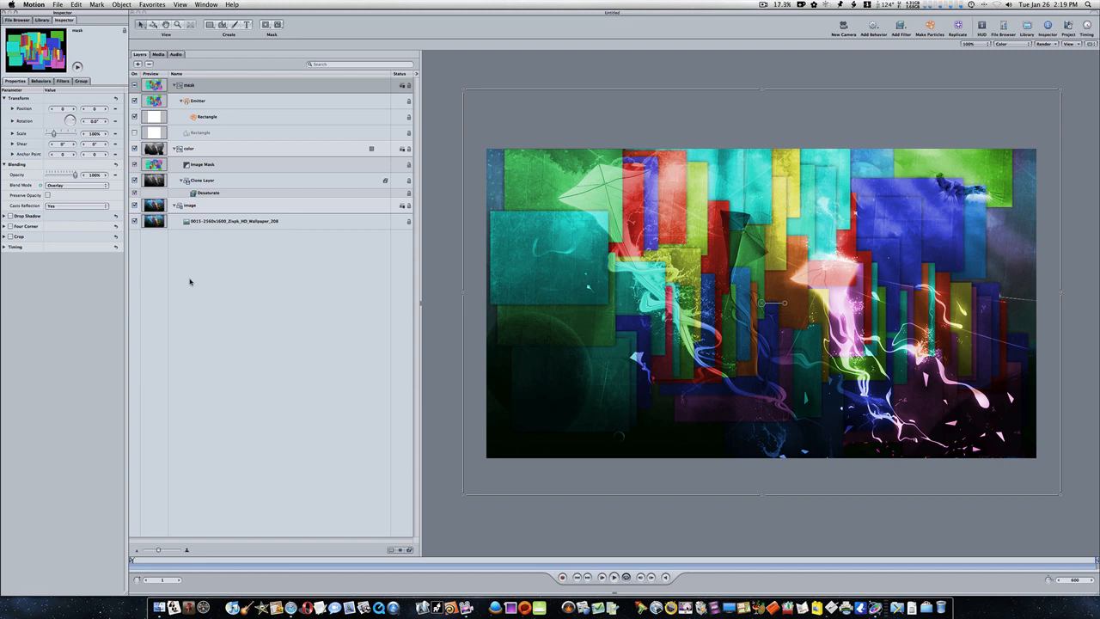
Add a Grow/Shrink basic motion behavior to the wallpaper image layer.
{"action": "left_click", "coordinate": [288, 222]}
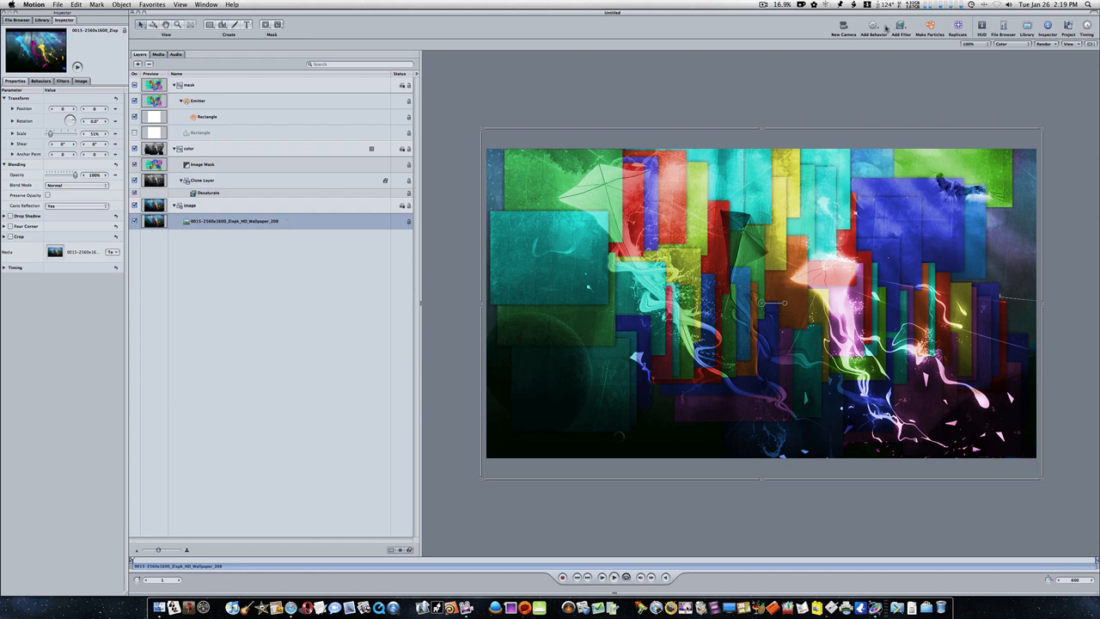
{"action": "left_click", "coordinate": [874, 28]}
{"action": "mouse_move", "coordinate": [879, 36]}
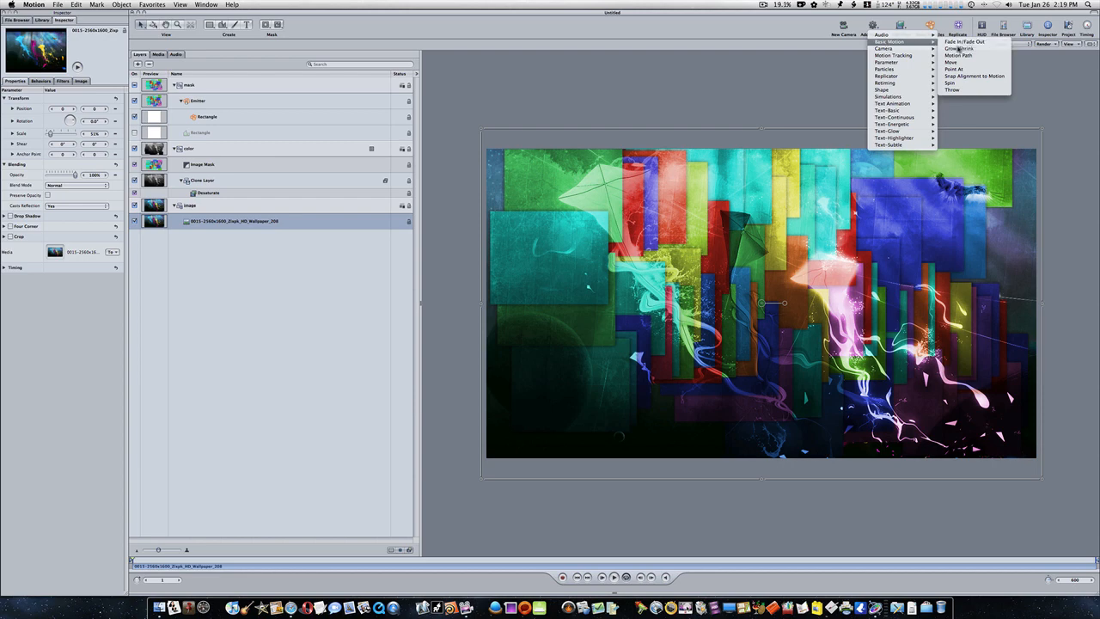
{"action": "left_click", "coordinate": [958, 48]}
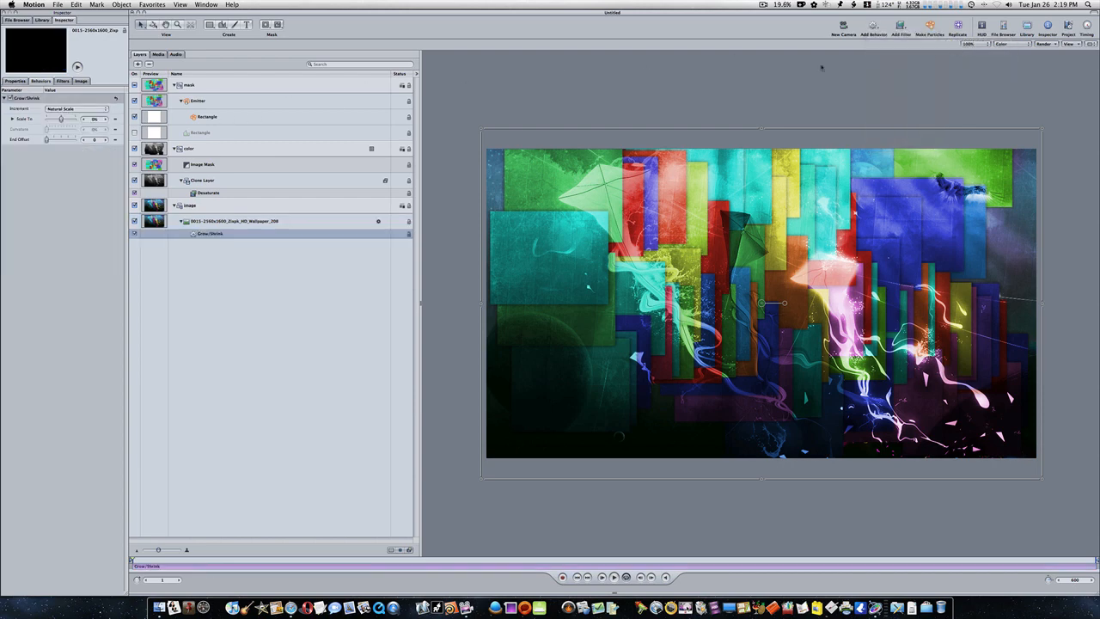
Set the wallpaper's Grow/Shrink behavior to enlarge the image evenly in both directions over time, and play back the result.
{"action": "left_click", "coordinate": [982, 30]}
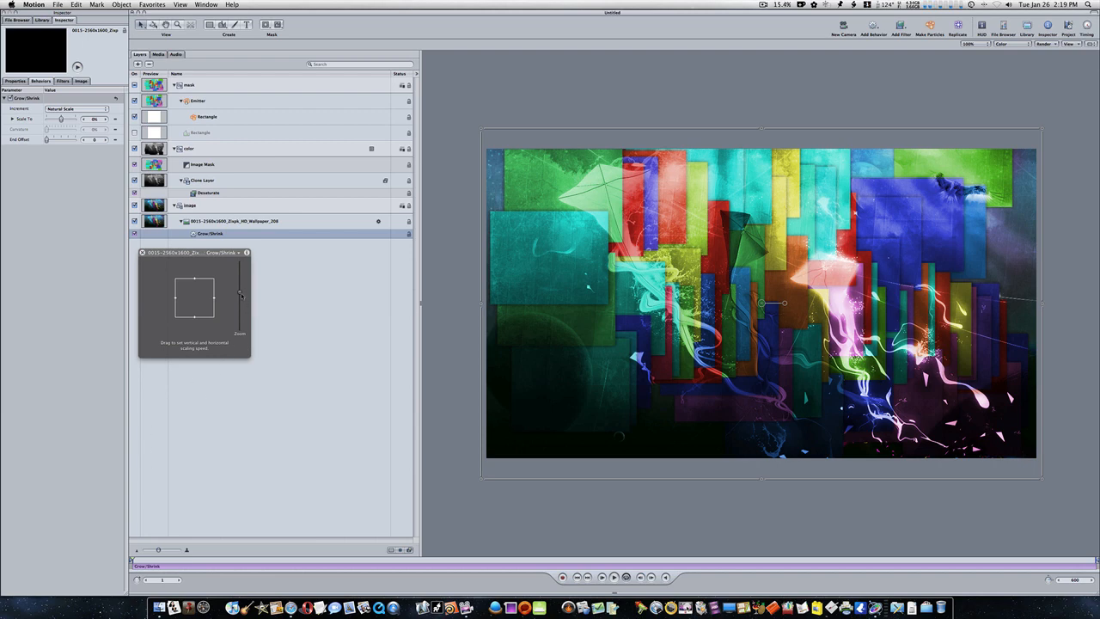
{"action": "left_click_drag", "start_coordinate": [242, 295], "coordinate": [222, 306]}
{"action": "left_click_drag", "start_coordinate": [195, 318], "coordinate": [240, 271]}
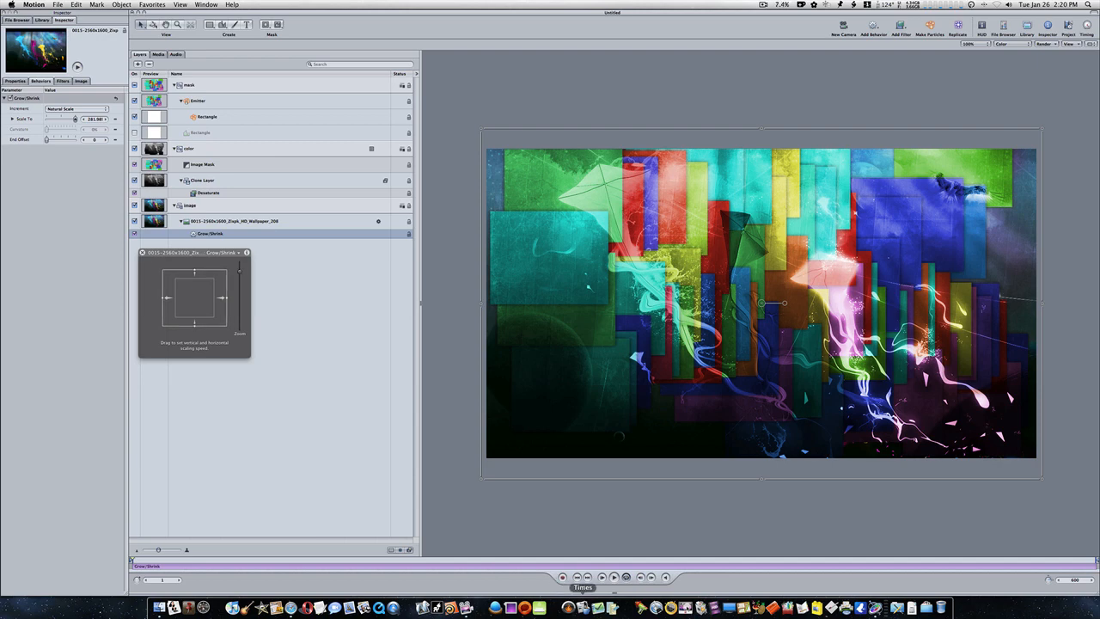
{"action": "left_click", "coordinate": [614, 577]}
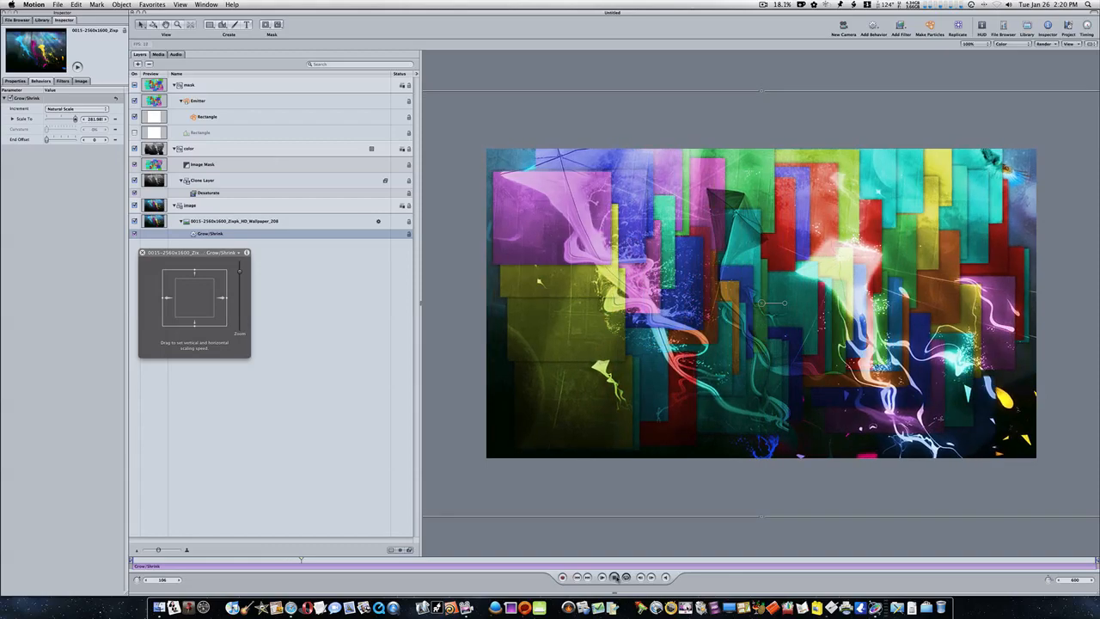
Widen the emitter's emission range to about 357°, raise its birth rate to 38 and preview the animation.
{"action": "left_click", "coordinate": [231, 101]}
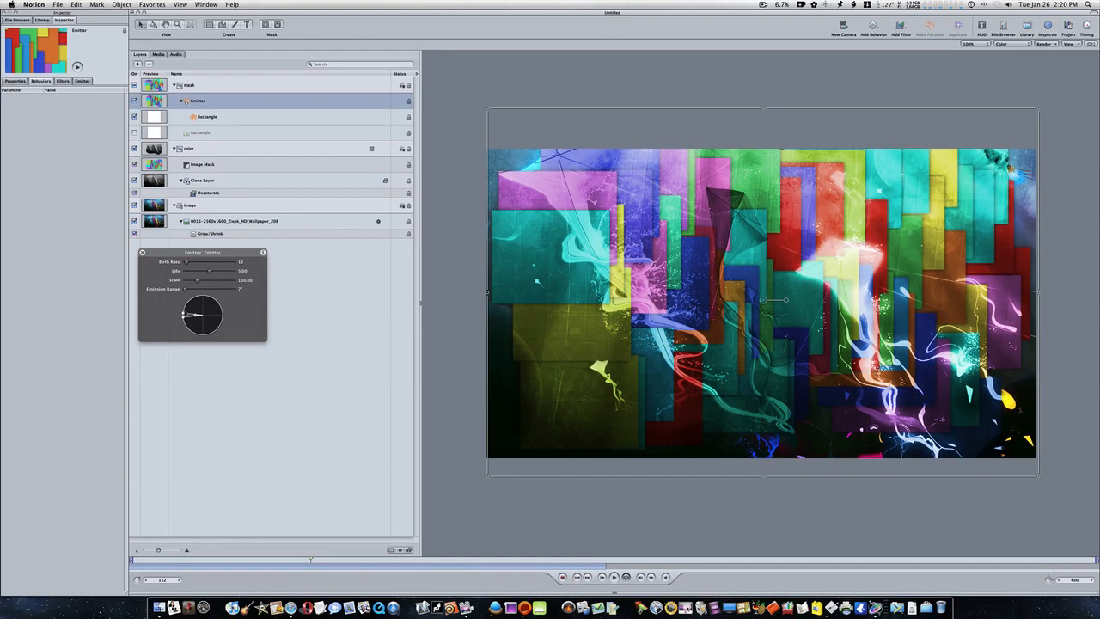
{"action": "left_click_drag", "start_coordinate": [191, 315], "coordinate": [221, 314]}
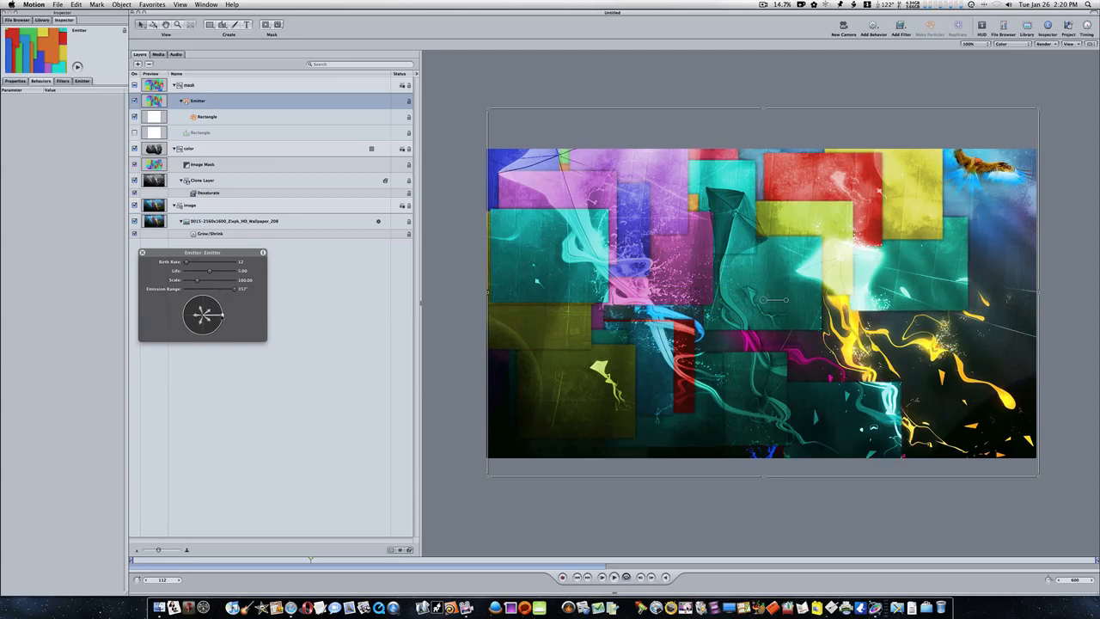
{"action": "left_click", "coordinate": [613, 576]}
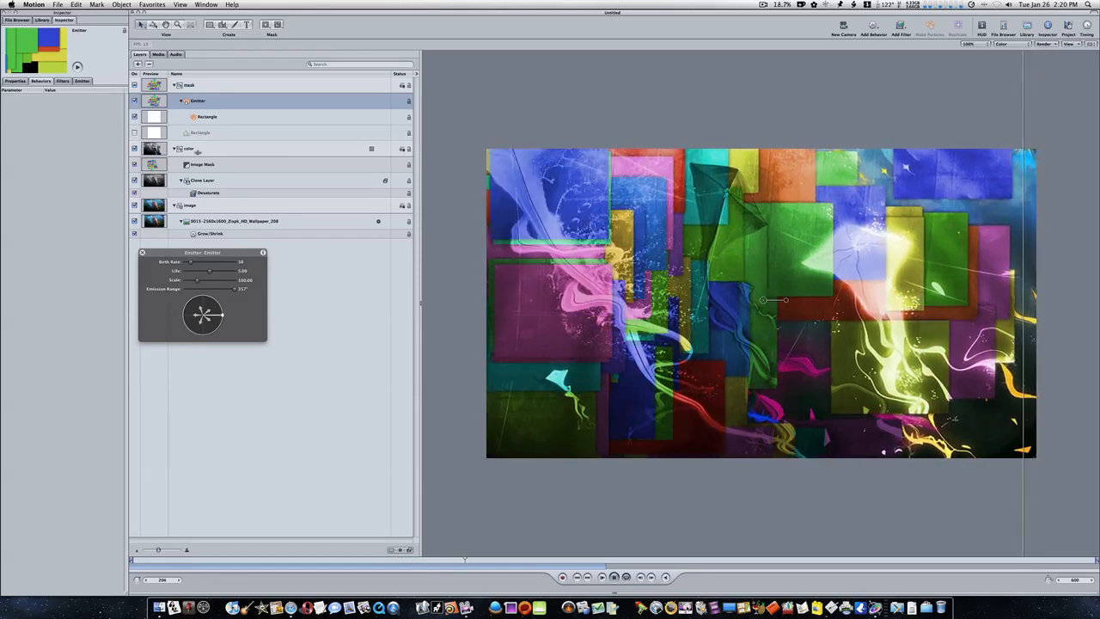
Change the emitter's shape to Circle and play the animation from the beginning.
{"action": "left_click", "coordinate": [78, 82]}
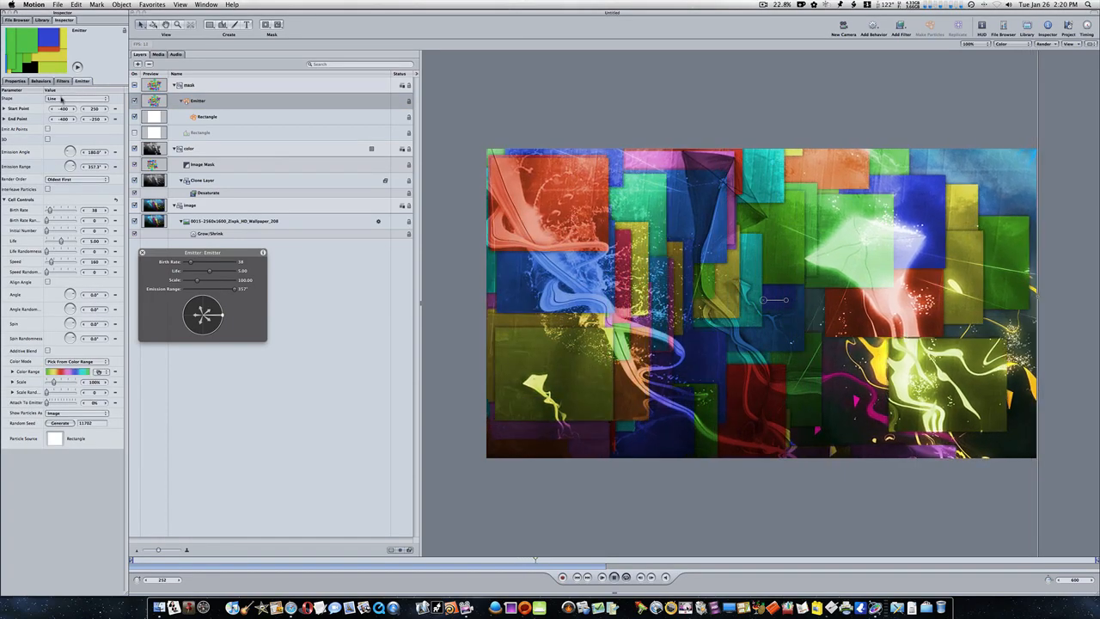
{"action": "left_click", "coordinate": [61, 99]}
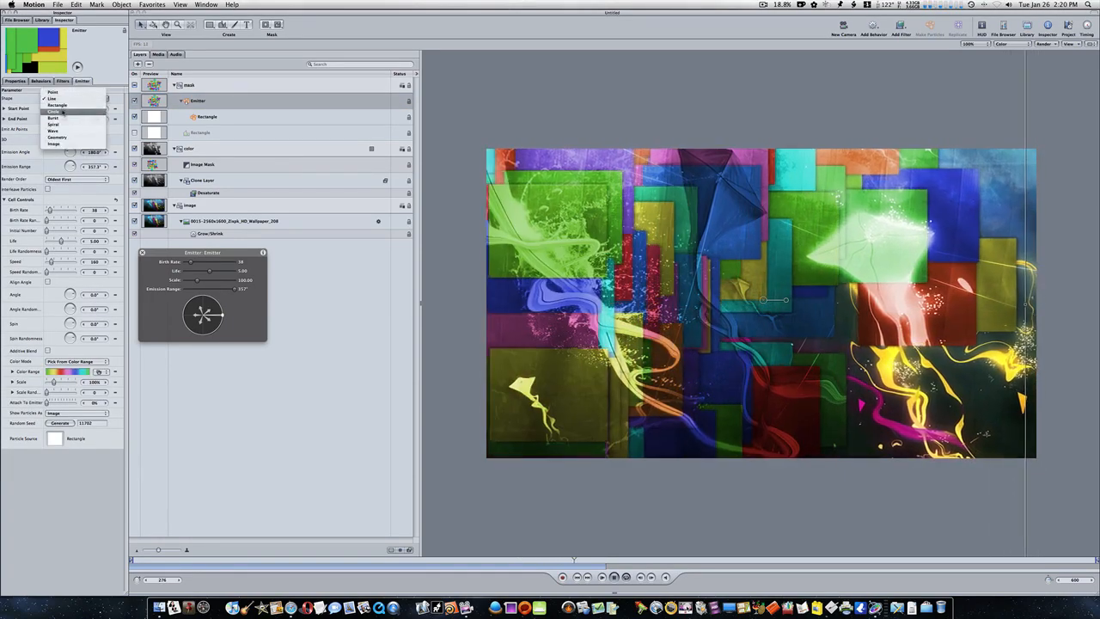
{"action": "left_click", "coordinate": [62, 112]}
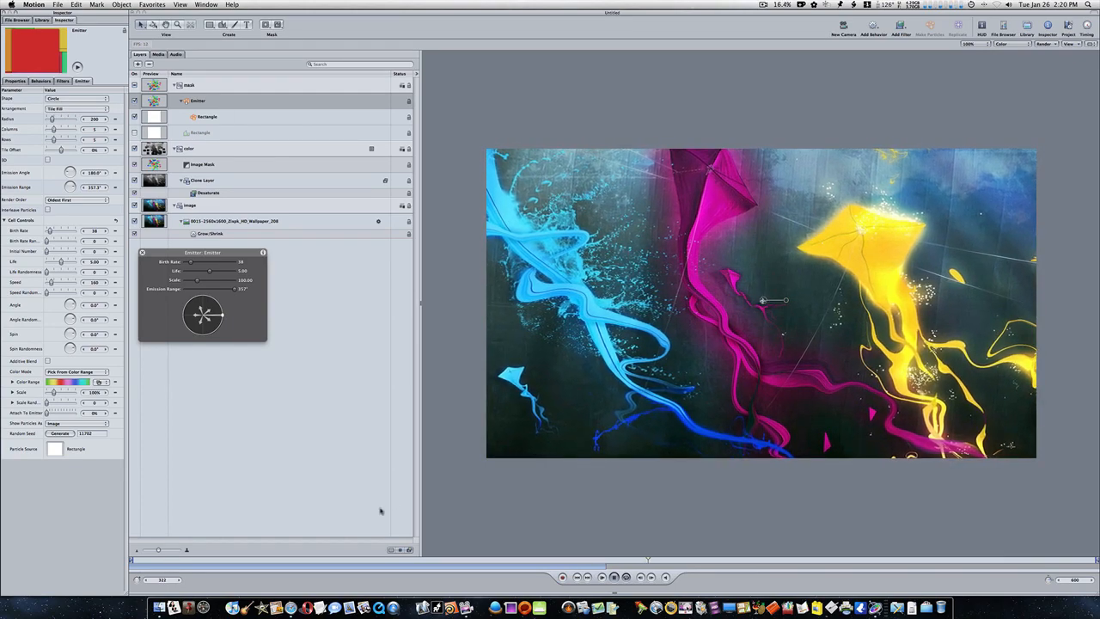
{"action": "left_click", "coordinate": [133, 559]}
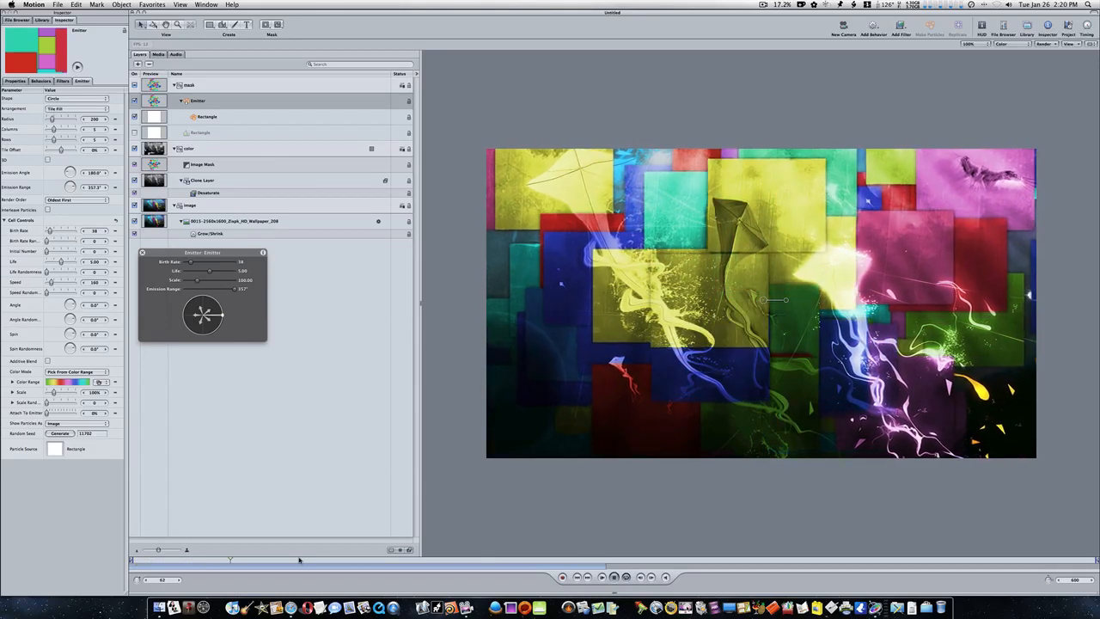
End the play range at the current frame and adjust the scaling rate of the wallpaper's Grow/Shrink behavior.
{"action": "left_click", "coordinate": [614, 578]}
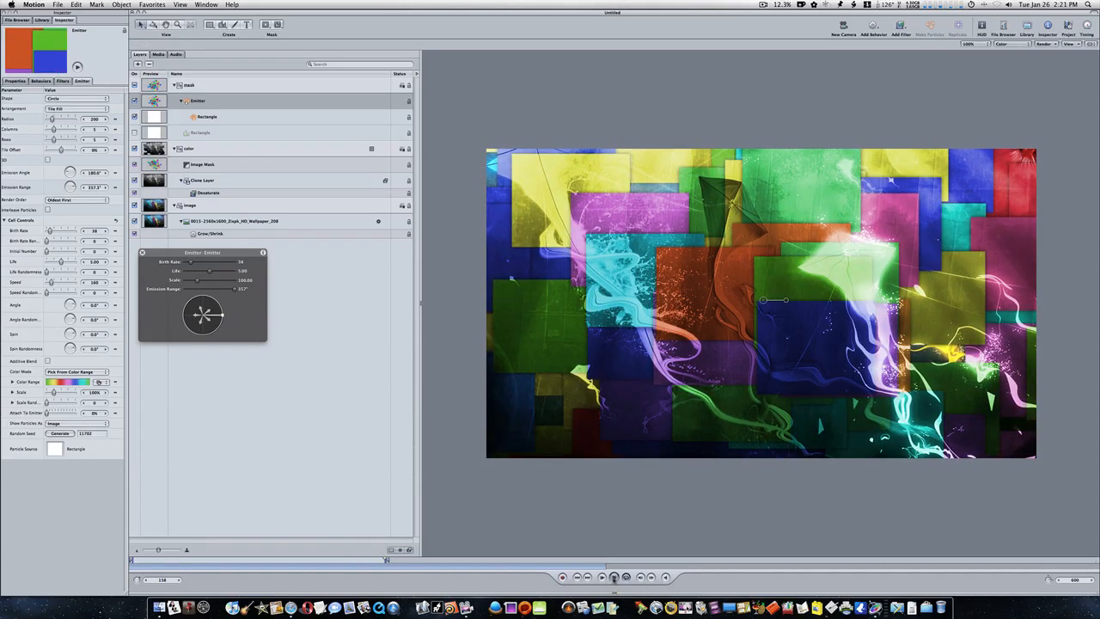
{"action": "key", "text": "Home"}
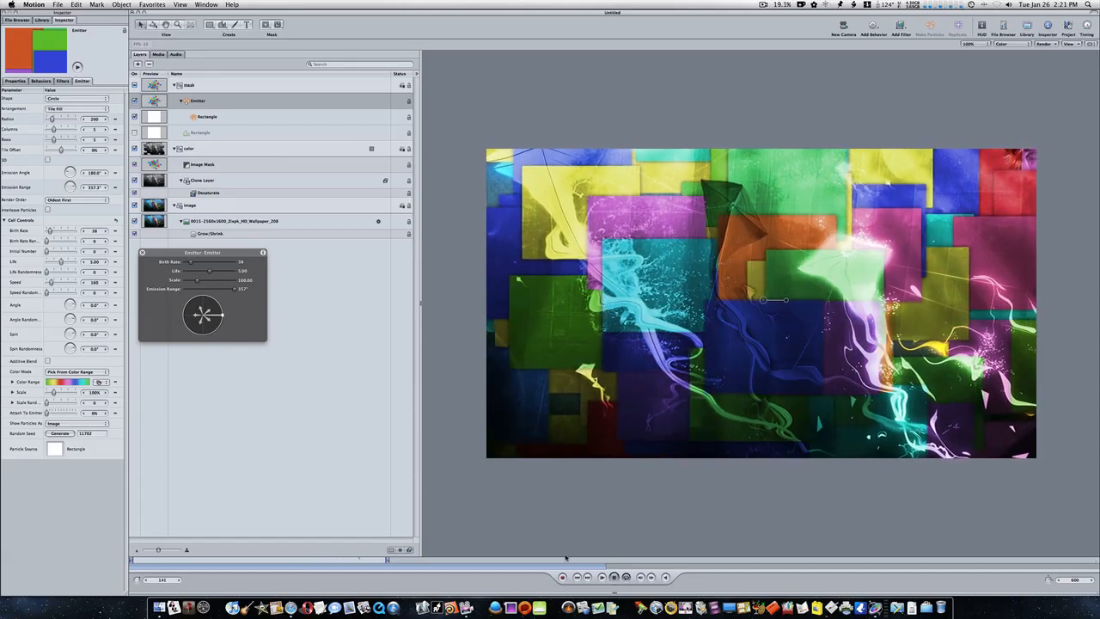
{"action": "left_click", "coordinate": [239, 235]}
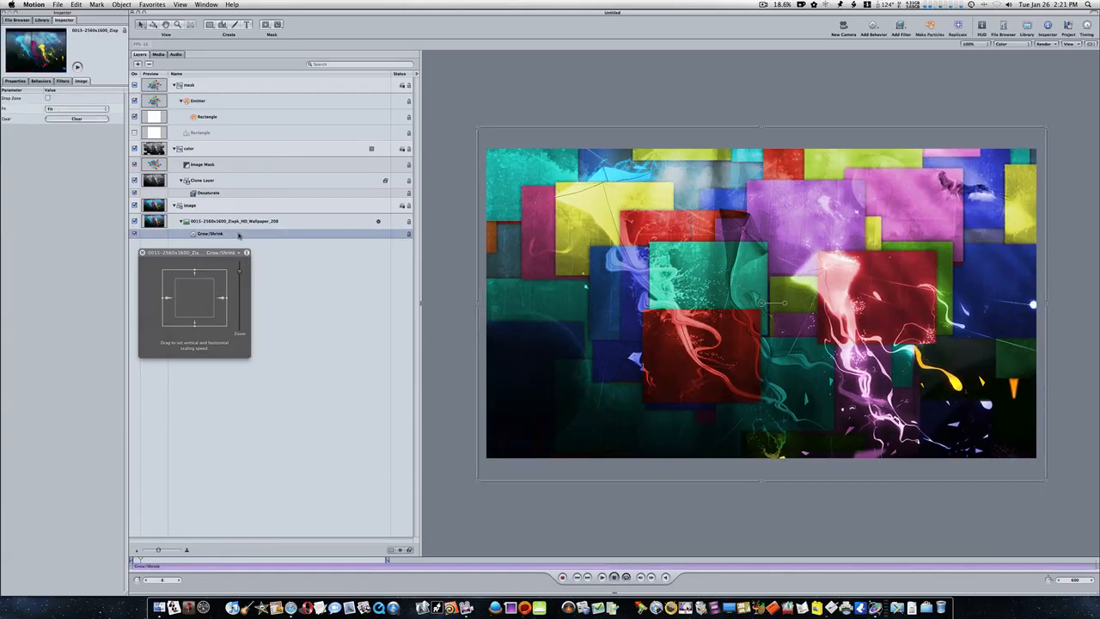
{"action": "left_click_drag", "start_coordinate": [226, 298], "coordinate": [233, 287]}
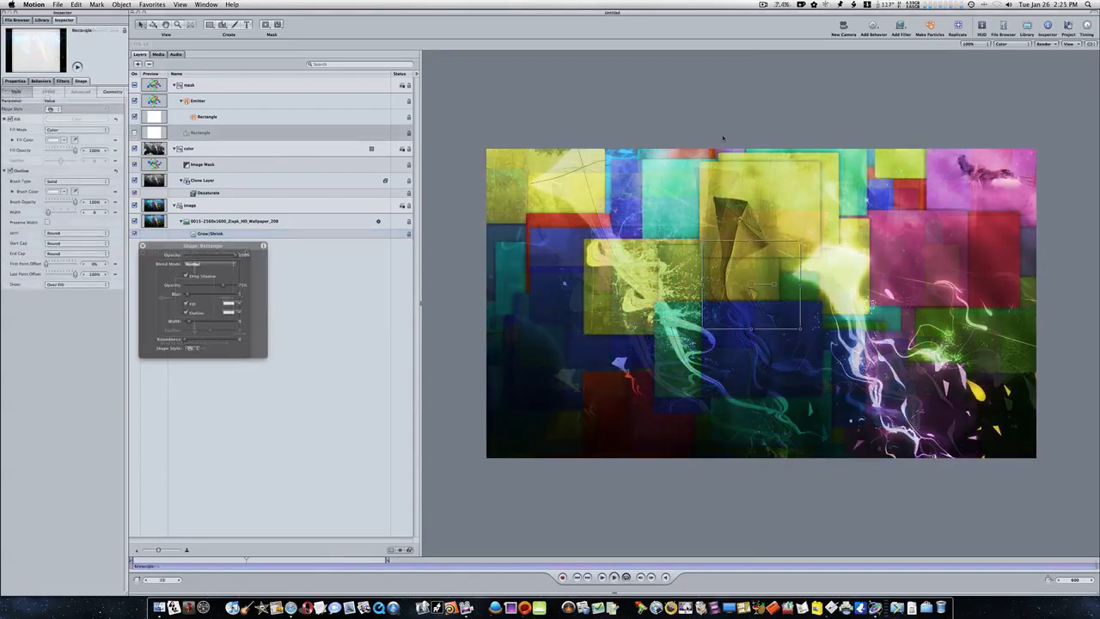
Give the hidden source rectangle a black outline with a width of 1 and preview the animation.
{"action": "left_click", "coordinate": [206, 133]}
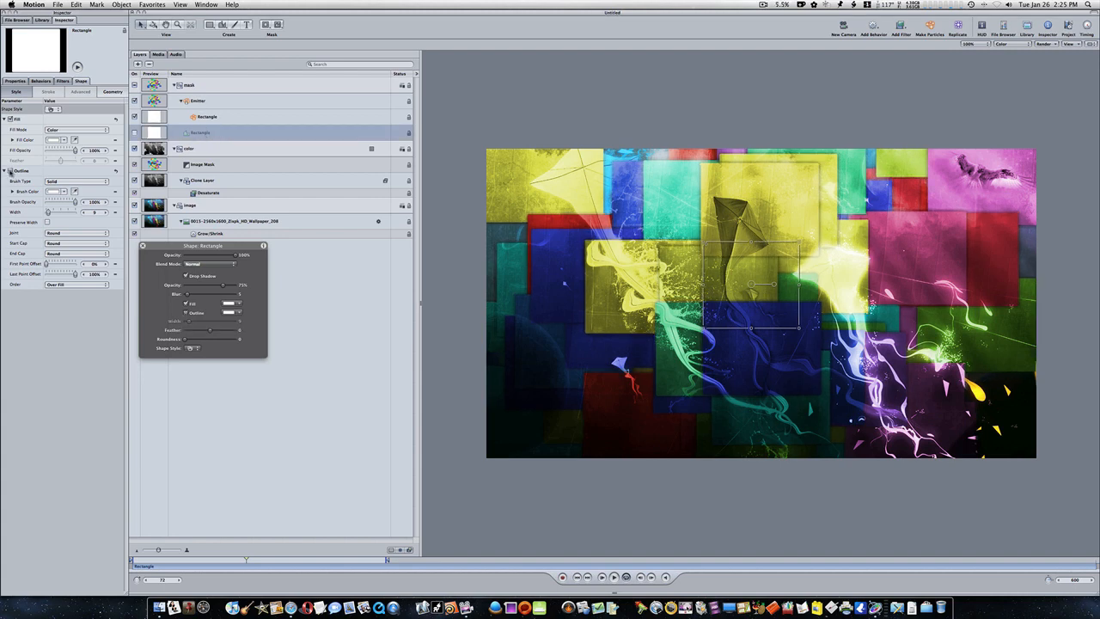
{"action": "left_click", "coordinate": [54, 192]}
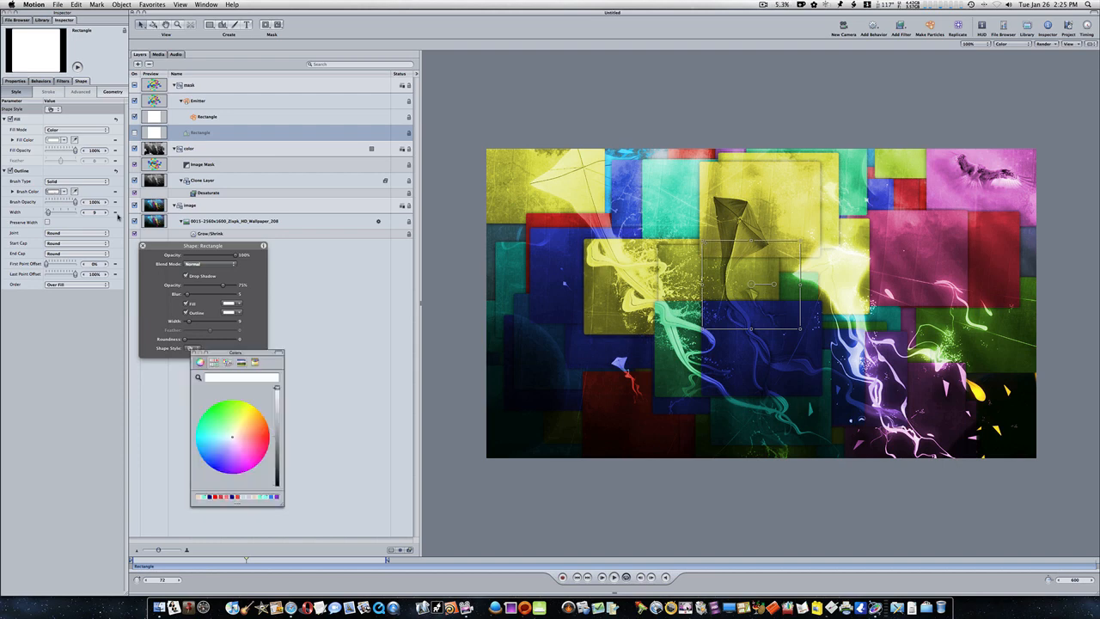
{"action": "left_click", "coordinate": [277, 484]}
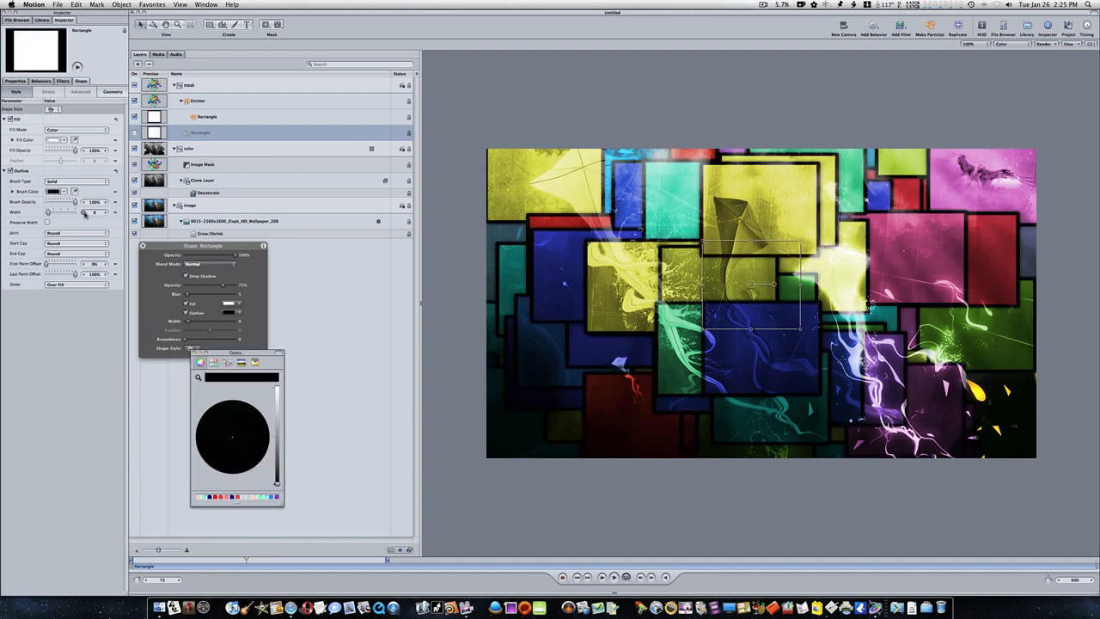
{"action": "left_click_drag", "start_coordinate": [85, 213], "coordinate": [84, 215]}
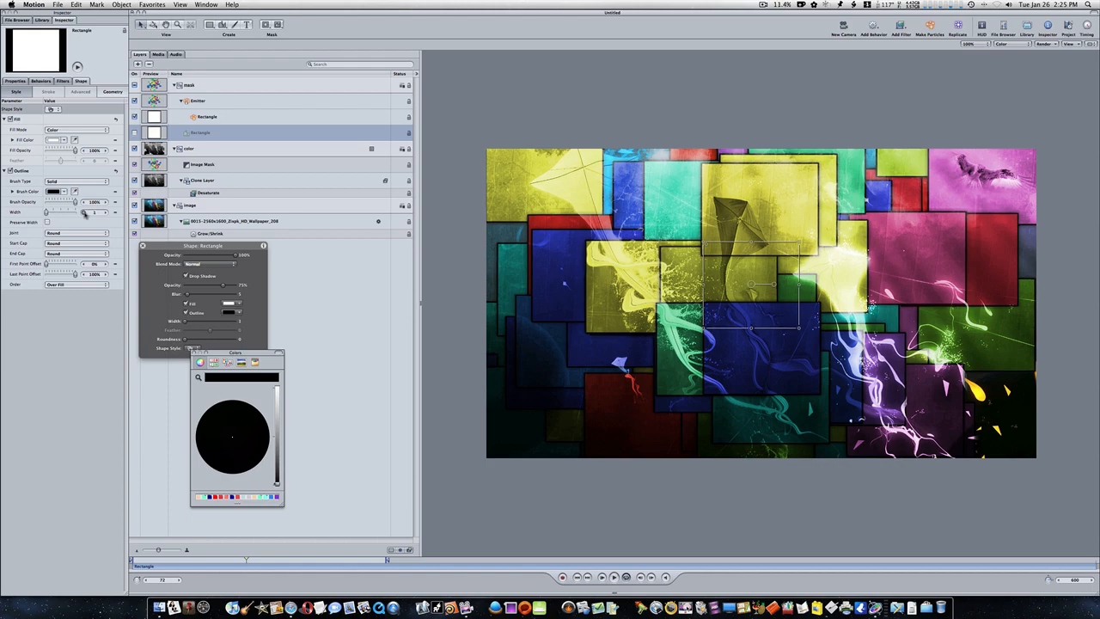
{"action": "left_click", "coordinate": [613, 576]}
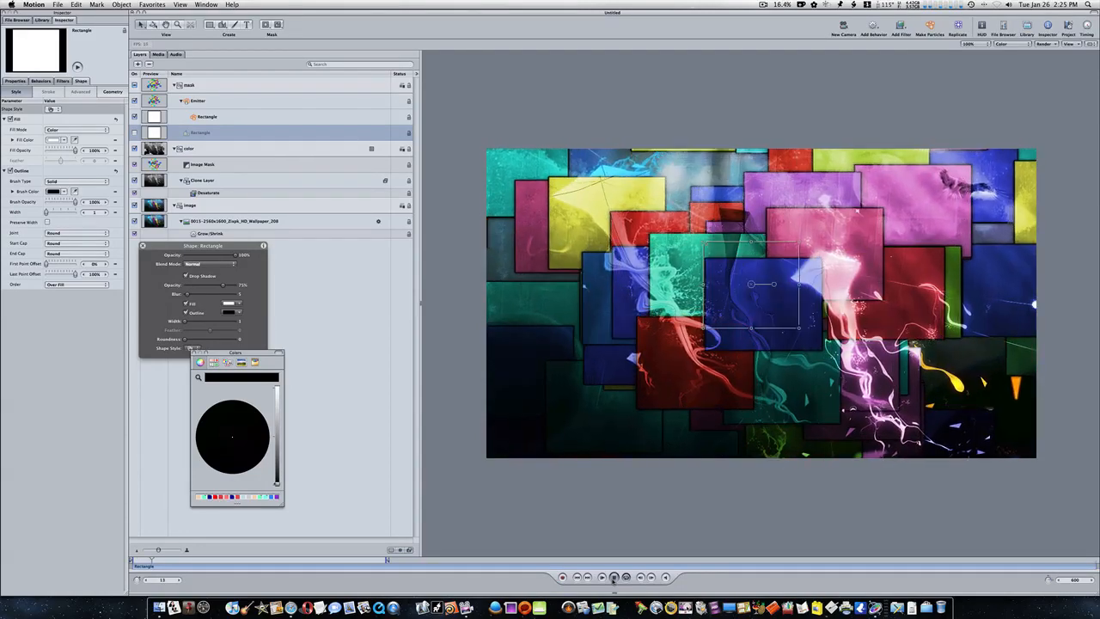
{"action": "left_click", "coordinate": [614, 577]}
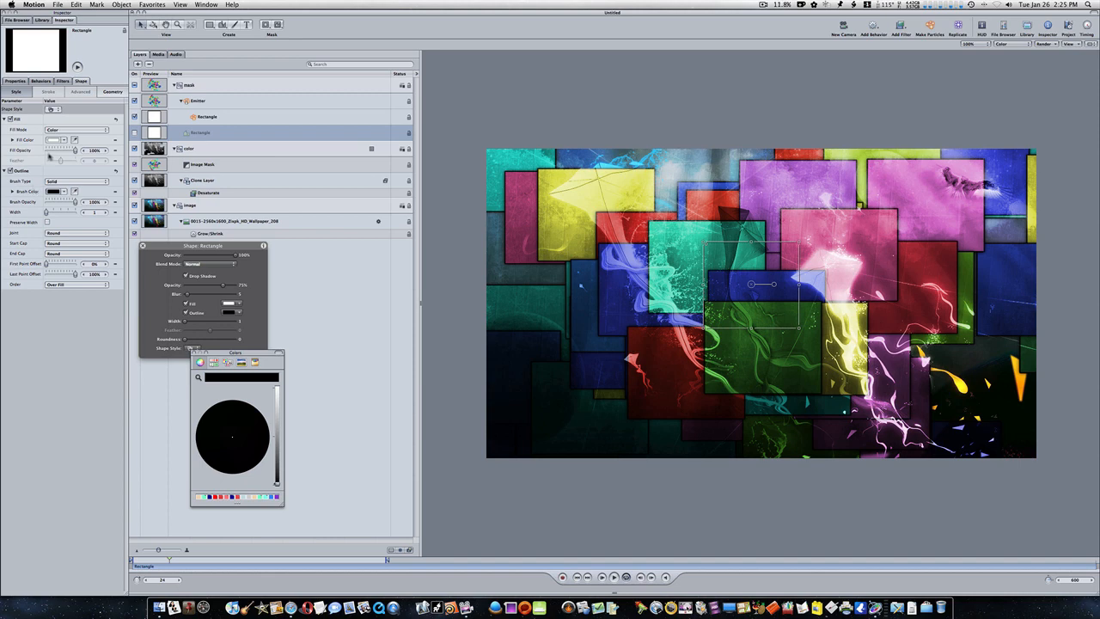
Compare the rectangle without and with its outline, and lower the outline's brush opacity to 68% during playback.
{"action": "left_click", "coordinate": [10, 170]}
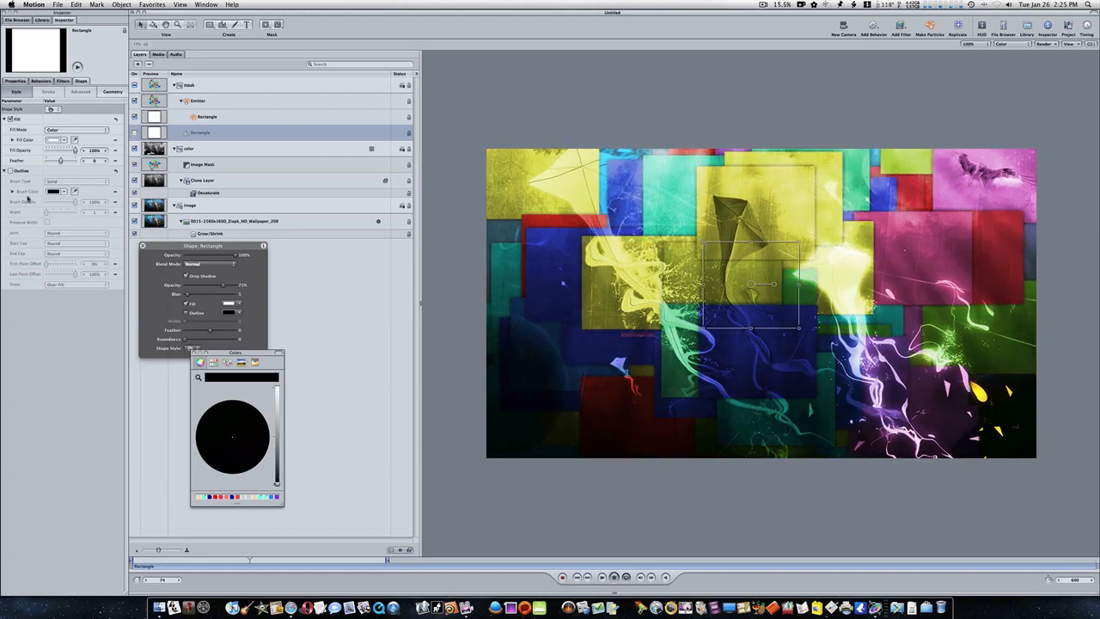
{"action": "left_click", "coordinate": [10, 170]}
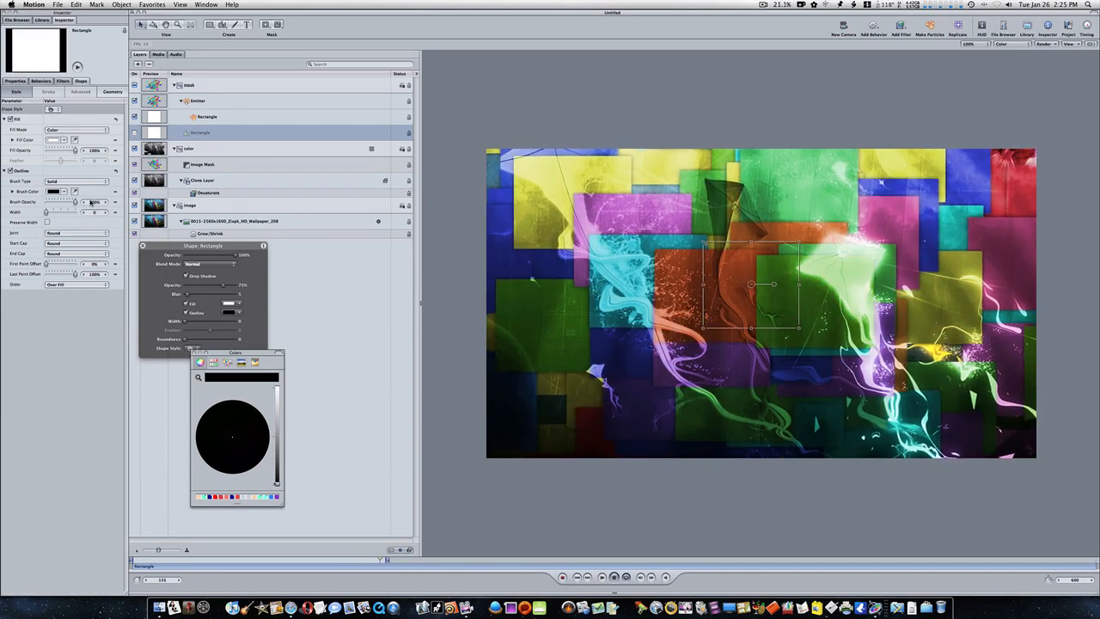
{"action": "mouse_move", "coordinate": [91, 203]}
{"action": "left_mouse_down"}
{"action": "mouse_move", "coordinate": [101, 203]}
{"action": "mouse_move", "coordinate": [91, 203]}
{"action": "left_mouse_up"}
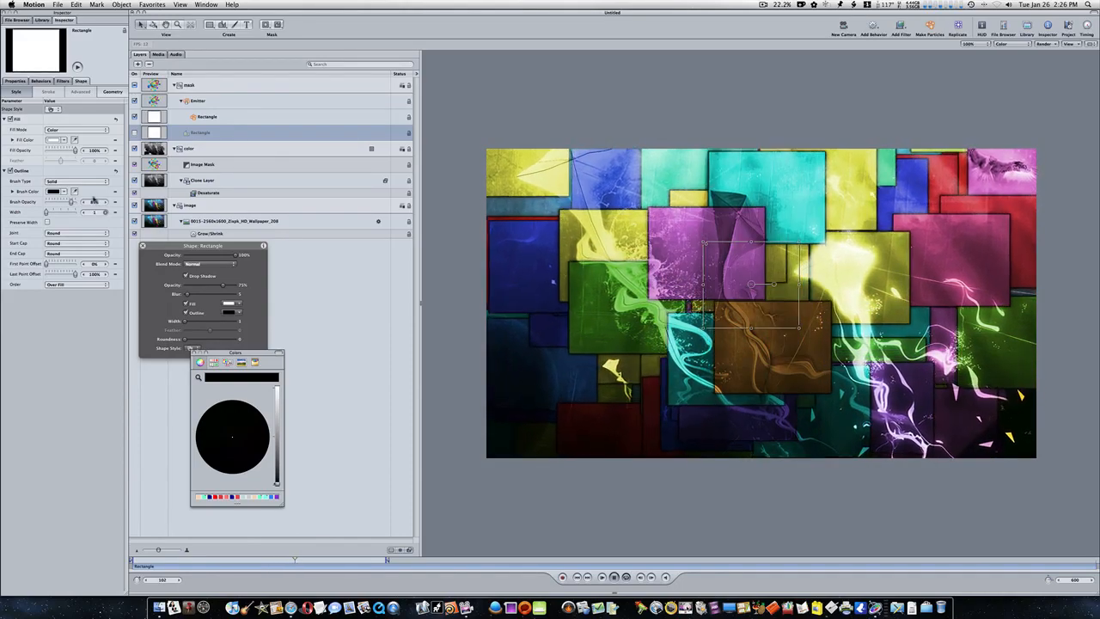
{"action": "left_click_drag", "start_coordinate": [91, 199], "coordinate": [82, 199]}
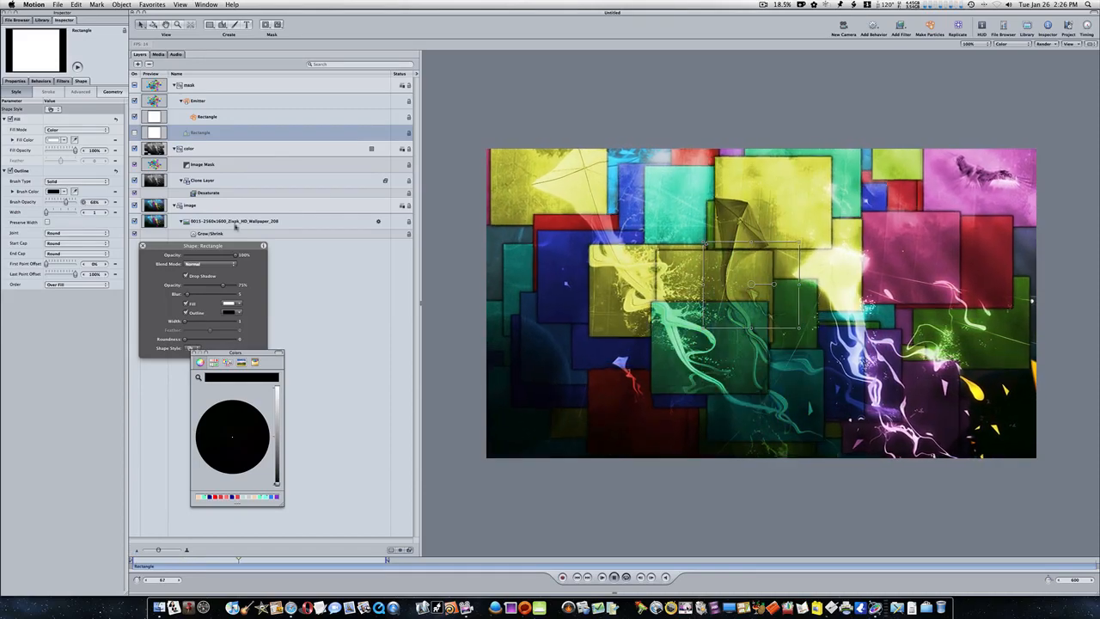
{"action": "left_click", "coordinate": [615, 578]}
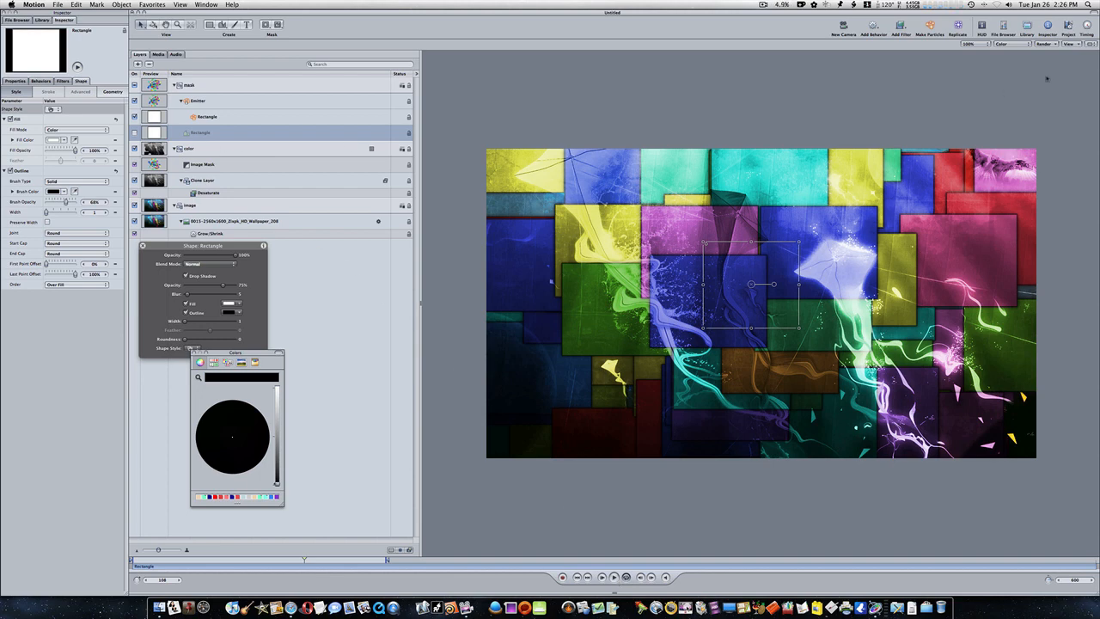
Turn on Motion Blur in the canvas render settings.
{"action": "left_click", "coordinate": [1071, 44]}
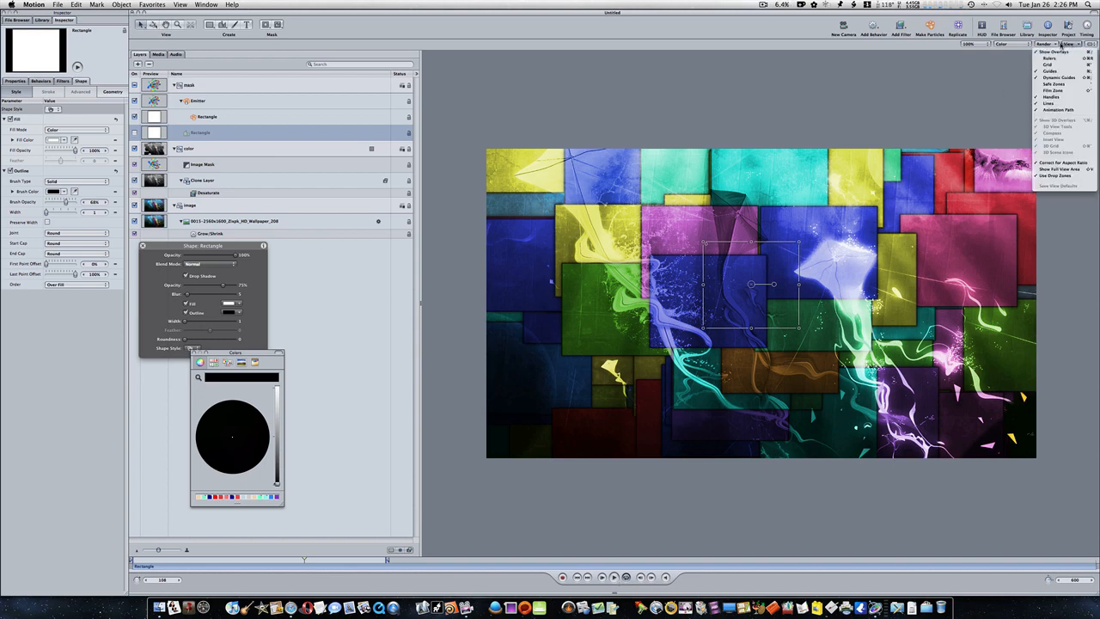
{"action": "left_click", "coordinate": [1055, 44]}
{"action": "left_click", "coordinate": [1056, 44]}
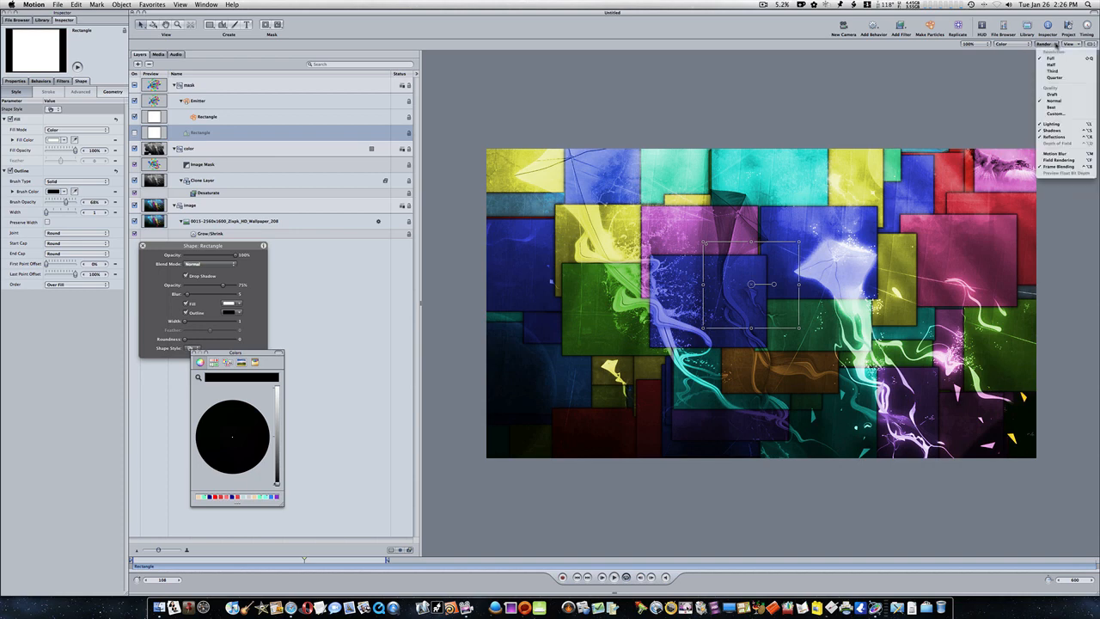
{"action": "left_click", "coordinate": [1071, 155]}
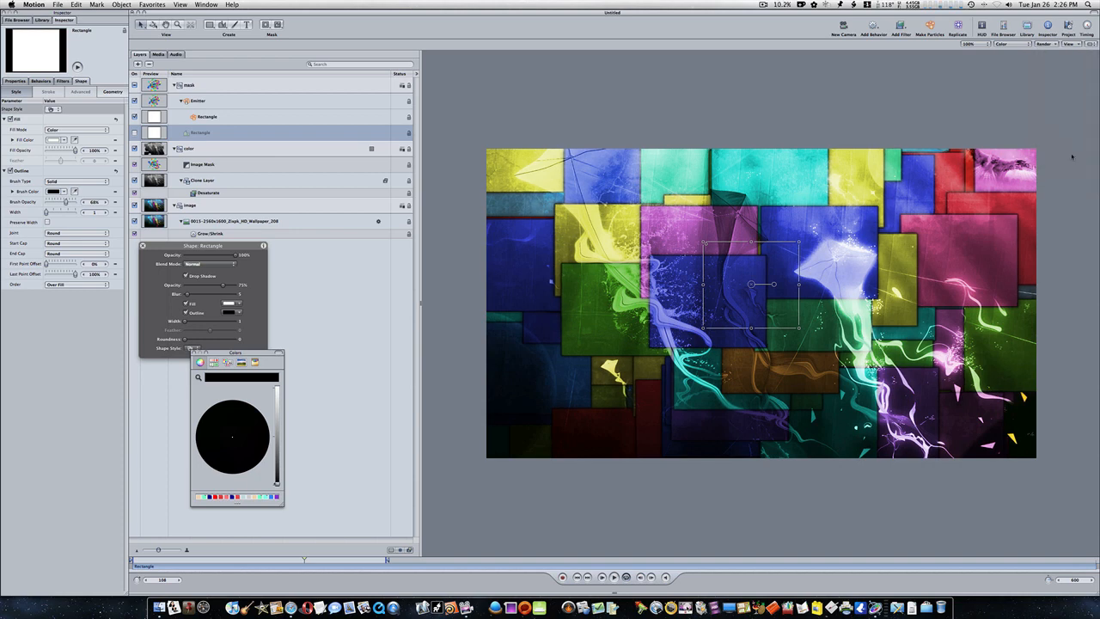
Add a Gaussian Blur filter to the hidden source rectangle and preview the softened particles in playback.
{"action": "left_click", "coordinate": [616, 578]}
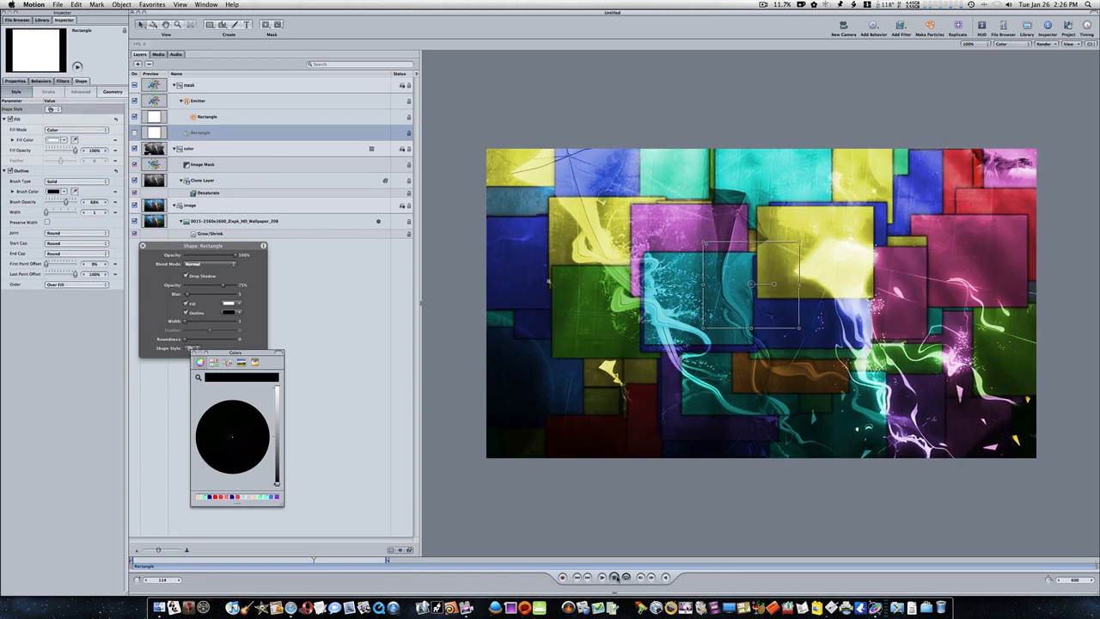
{"action": "left_click", "coordinate": [900, 28]}
{"action": "mouse_move", "coordinate": [913, 35]}
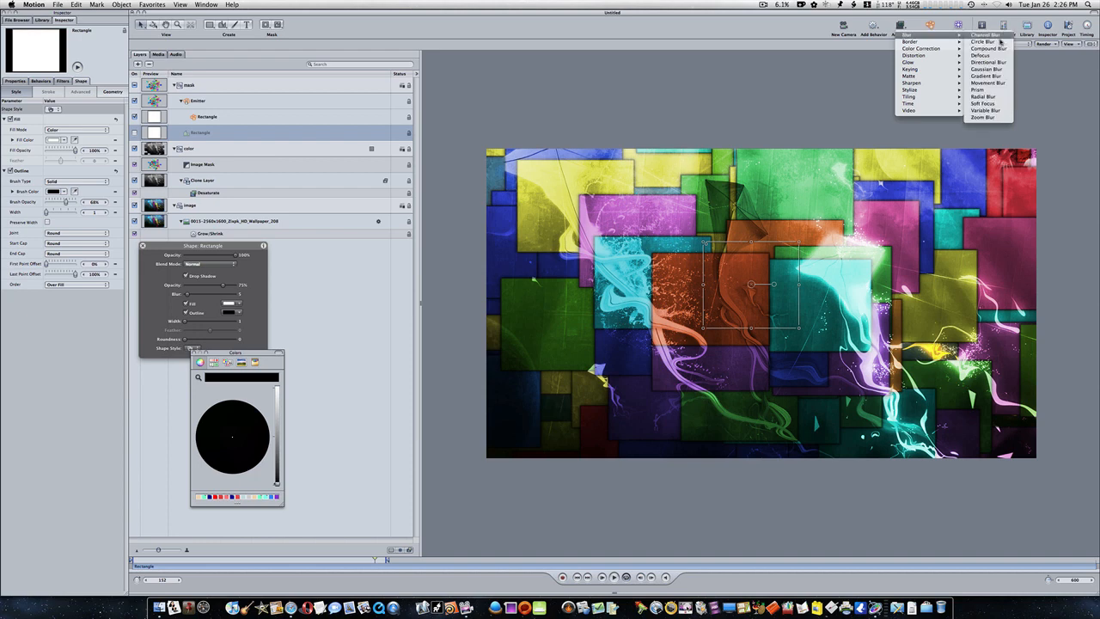
{"action": "left_click", "coordinate": [997, 69]}
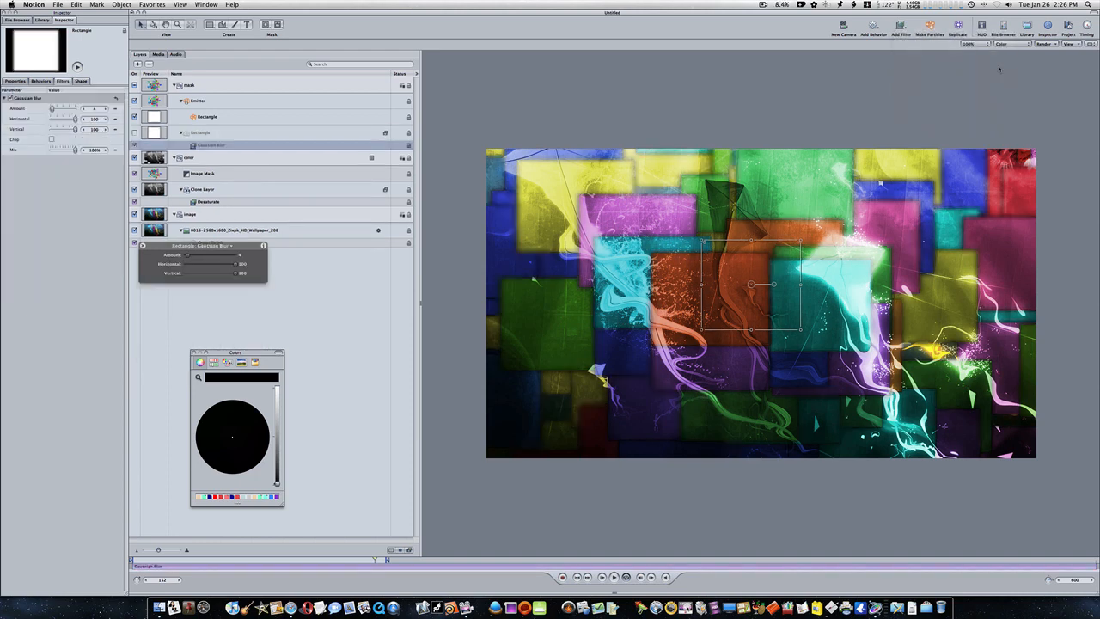
{"action": "left_click", "coordinate": [613, 577]}
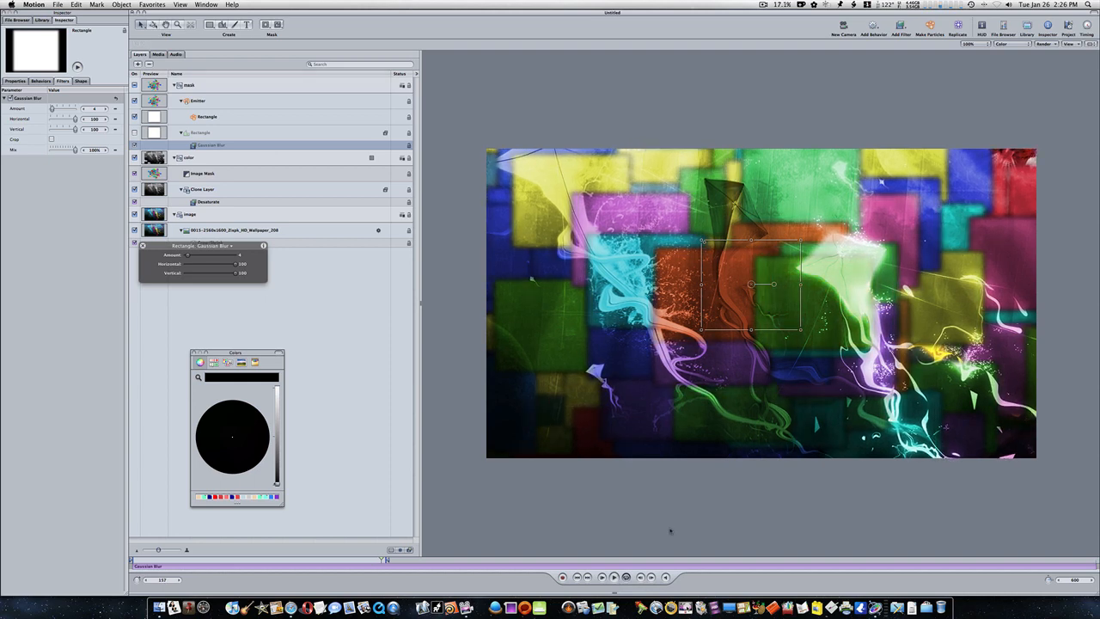
Toggle Motion Blur in the canvas render settings and play the animation.
{"action": "left_click", "coordinate": [1075, 44]}
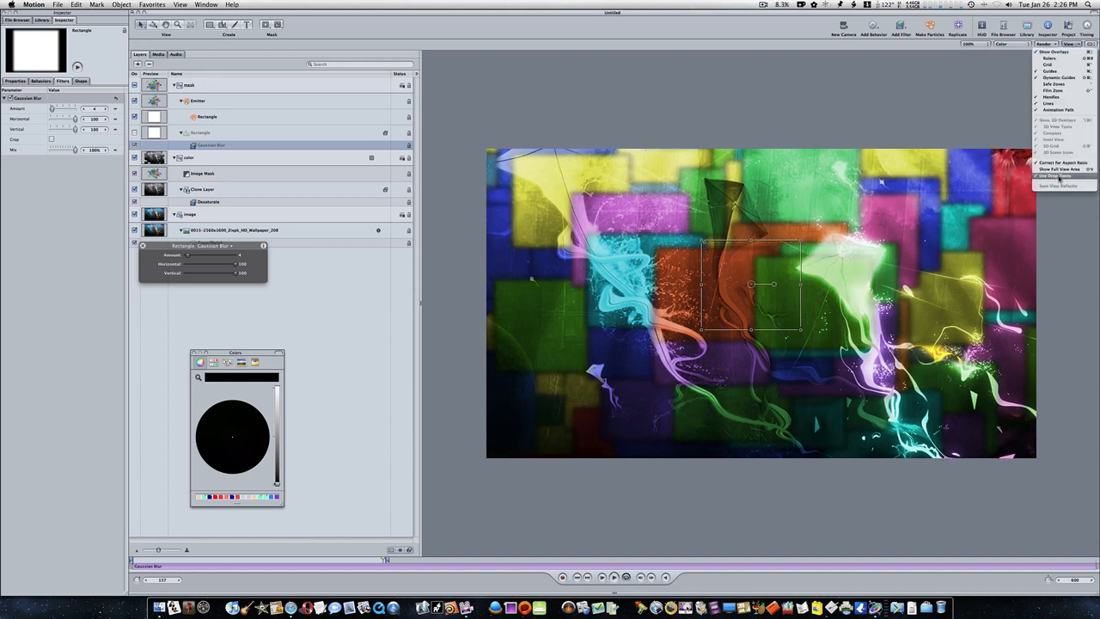
{"action": "left_click", "coordinate": [1056, 44]}
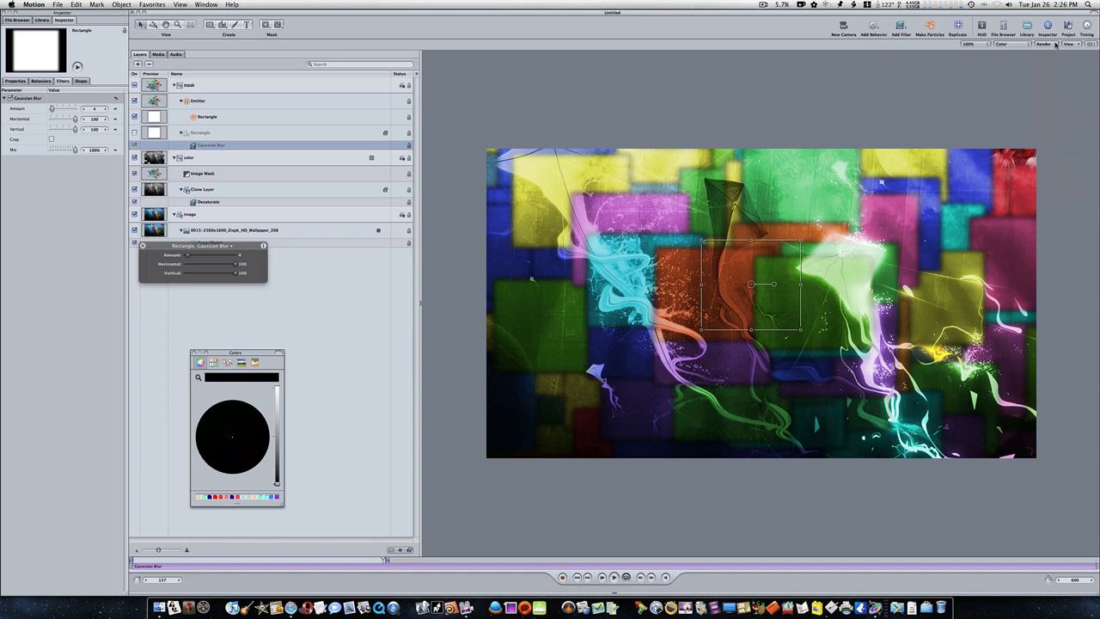
{"action": "left_click", "coordinate": [1055, 44]}
{"action": "left_click", "coordinate": [1065, 152]}
{"action": "left_click", "coordinate": [614, 577]}
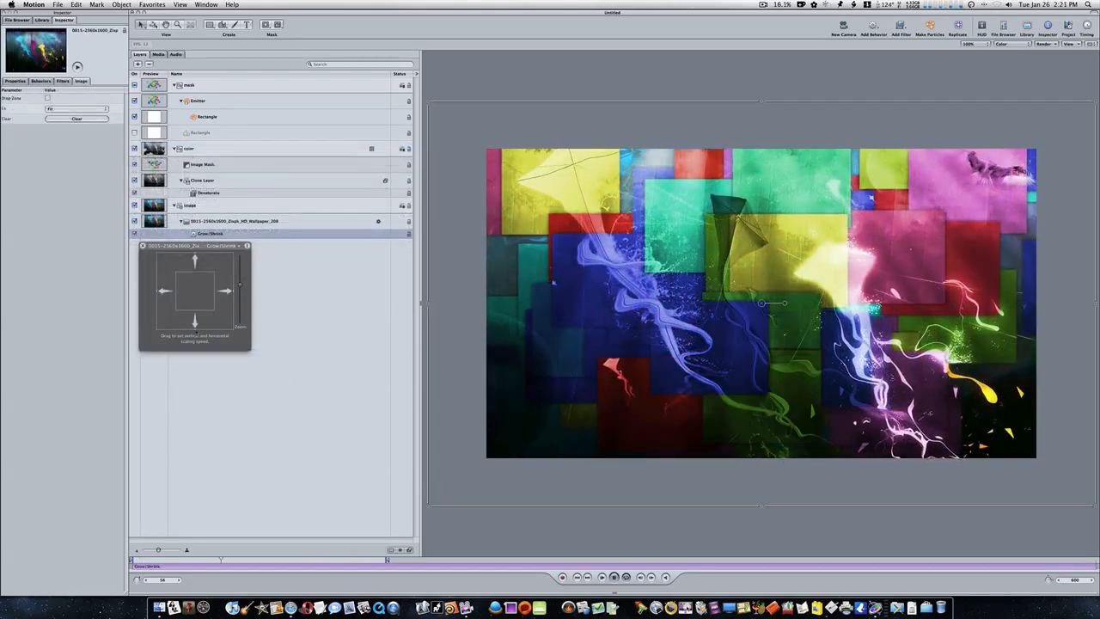
Adjust the vertical scaling rate of the wallpaper's Grow/Shrink behavior and preview the finished animation.
{"action": "left_click_drag", "start_coordinate": [195, 323], "coordinate": [195, 320]}
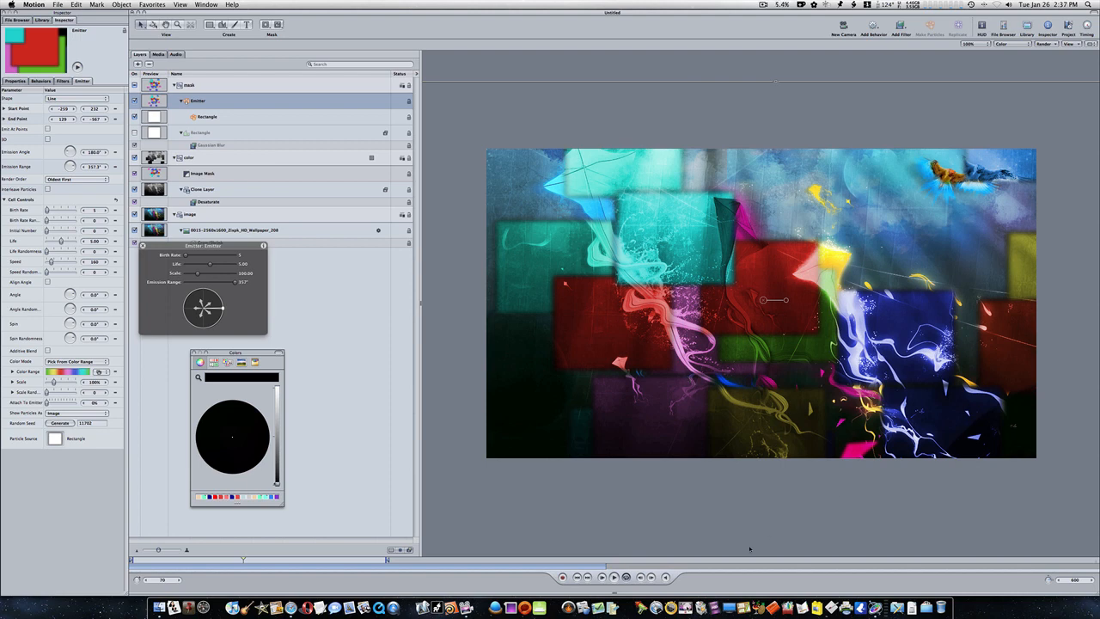
{"action": "left_click", "coordinate": [613, 577]}
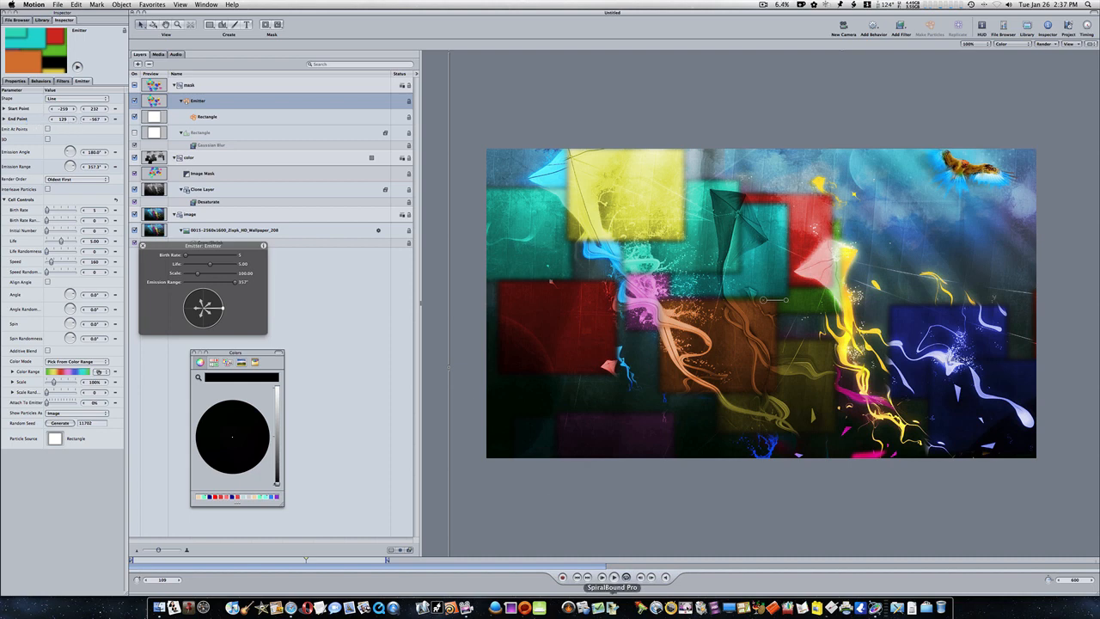
{"action": "left_click", "coordinate": [614, 577]}
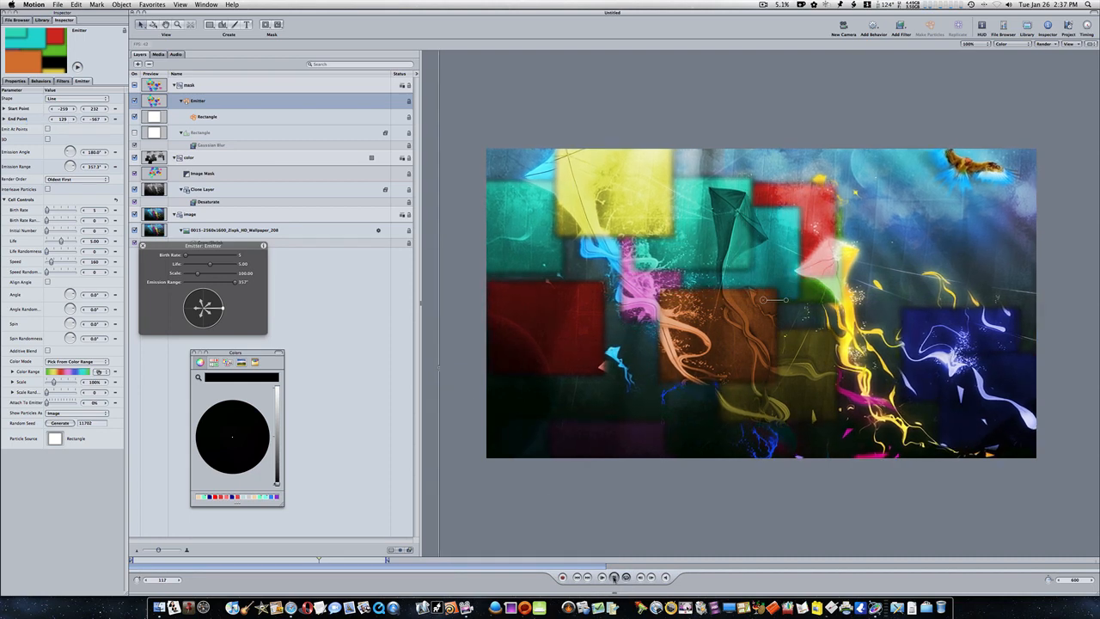